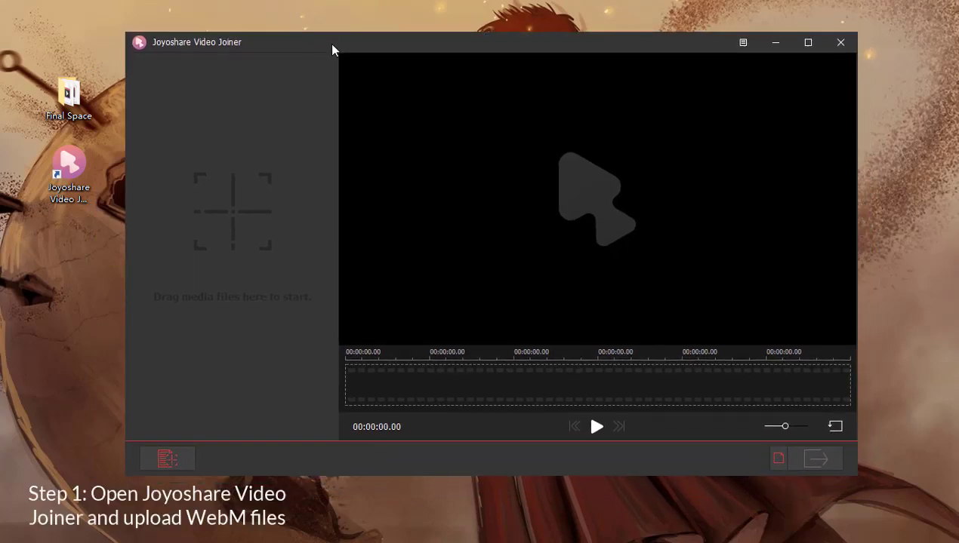
# Step: Drag the Final Space folder in to load its three WebM clips, 00:15:19.94 in total
pyautogui.moveTo(95, 113); pyautogui.dragTo(148, 114)
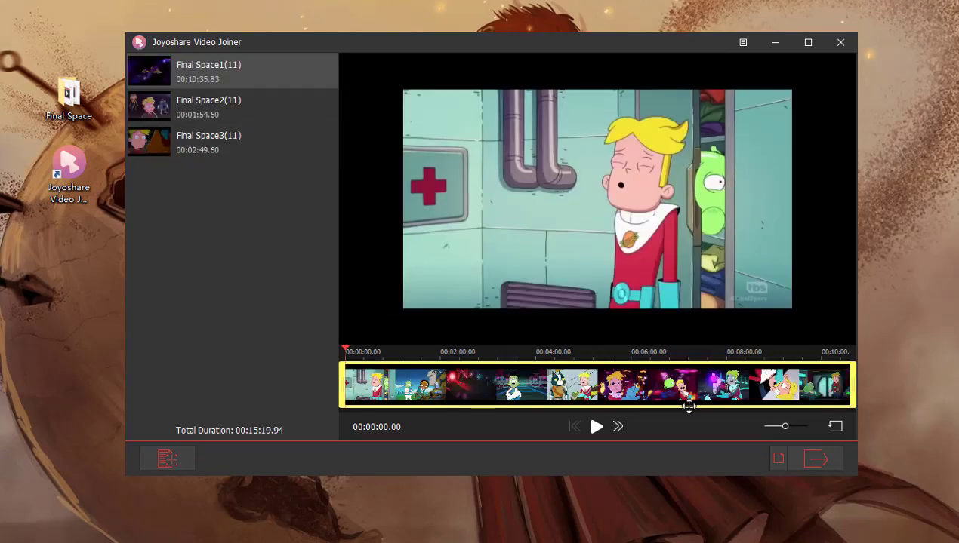
# Step: Set the output to High-Speed mode with the Original format tile selected
pyautogui.click(776, 460)
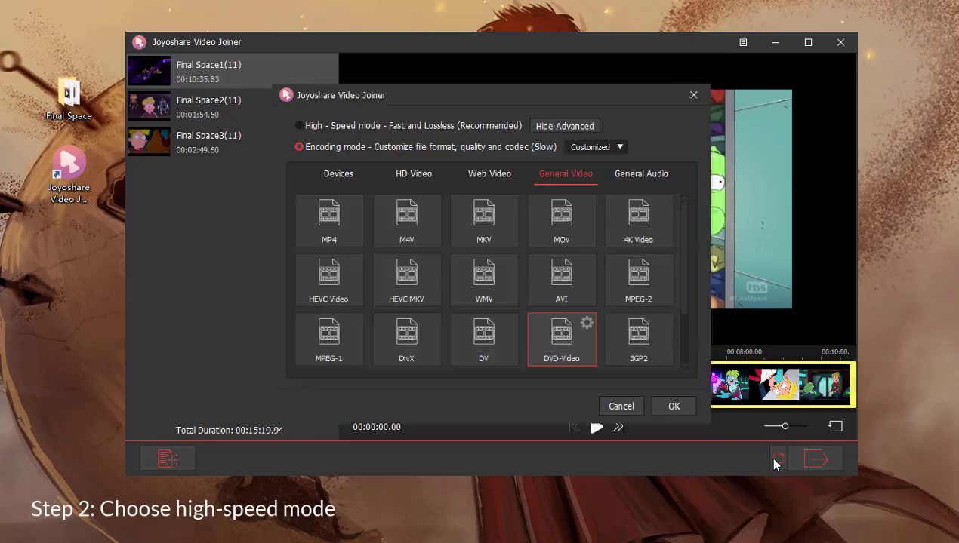
pyautogui.moveTo(444, 90); pyautogui.dragTo(441, 65)
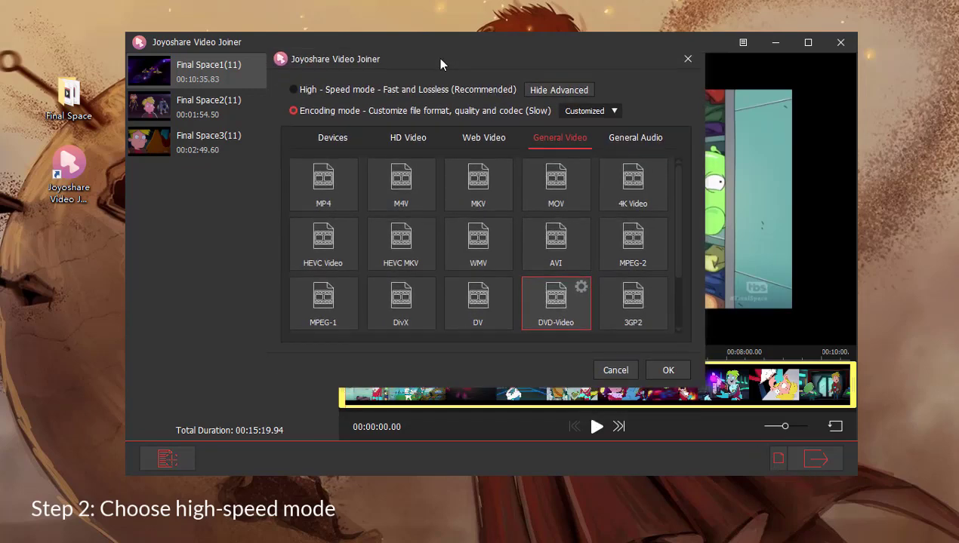
pyautogui.click(293, 90)
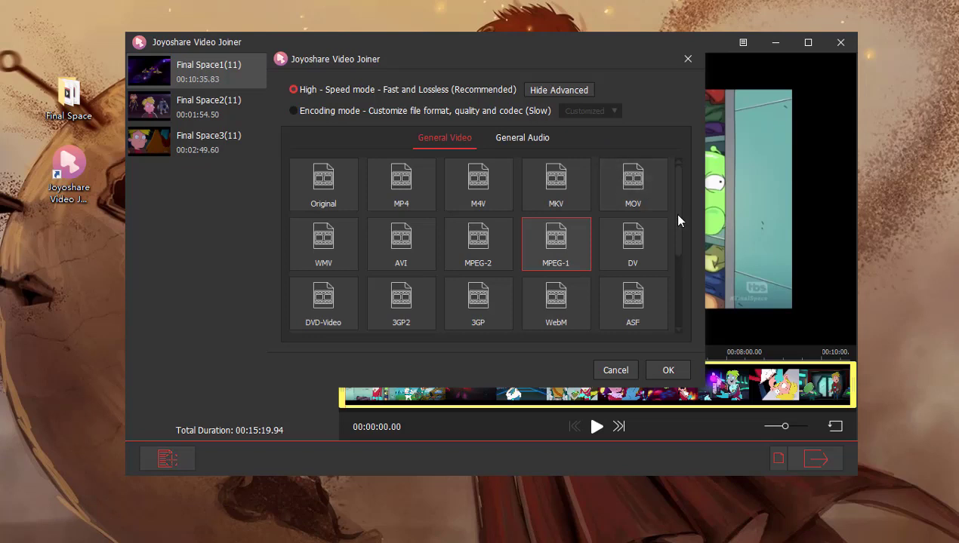
pyautogui.moveTo(677, 219); pyautogui.dragTo(681, 195)
pyautogui.click(332, 186)
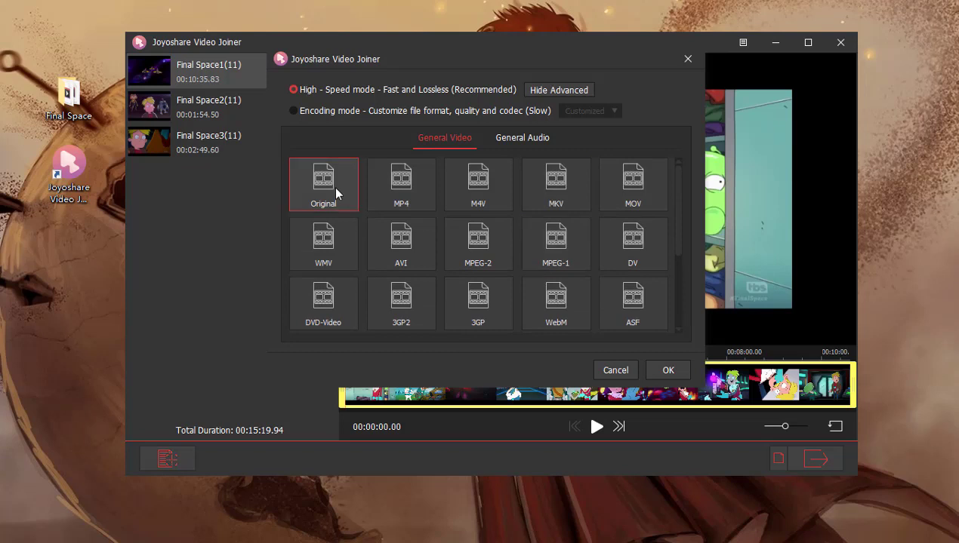
# Step: Trim the three Final Space clips to 00:06:57.65, 00:01:09.59 and 00:01:47.60
pyautogui.click(663, 371)
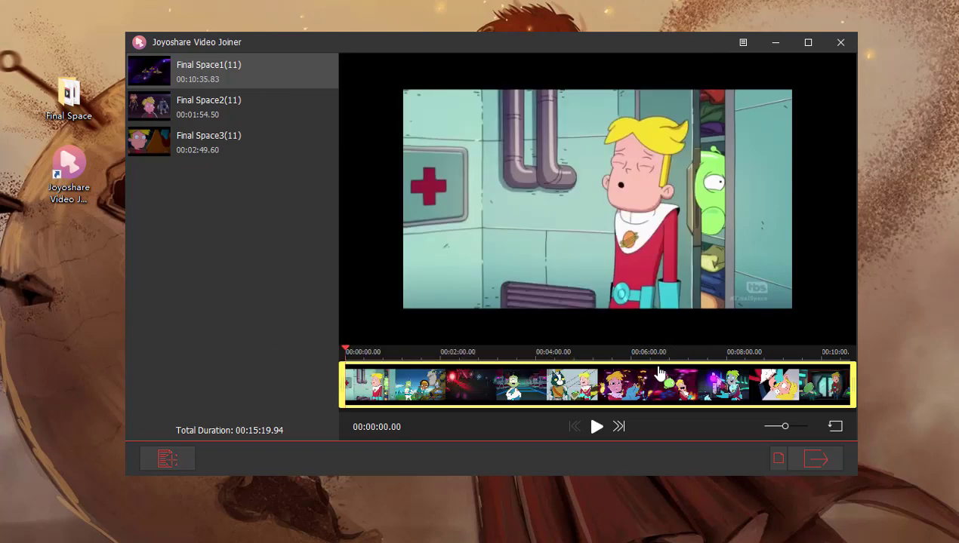
pyautogui.click(596, 427)
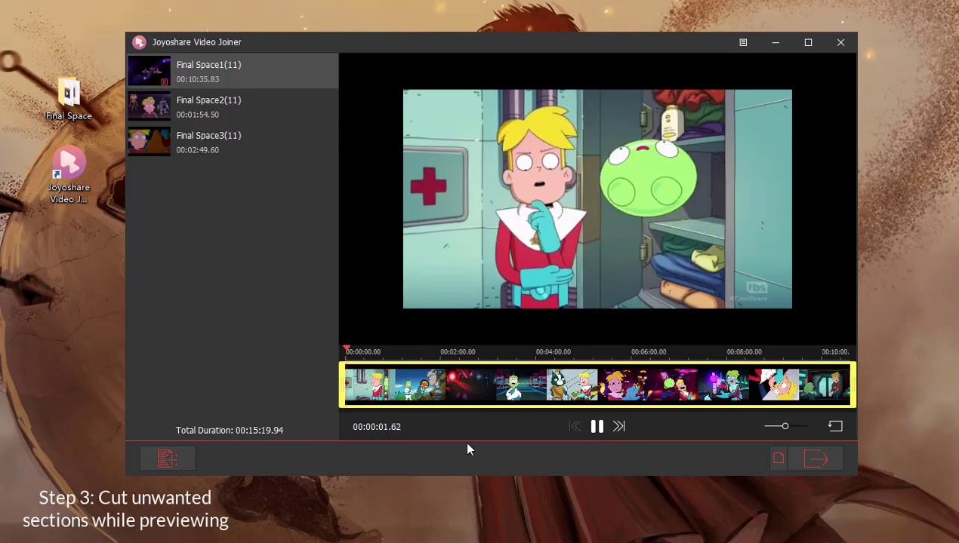
pyautogui.moveTo(365, 400); pyautogui.dragTo(516, 385)
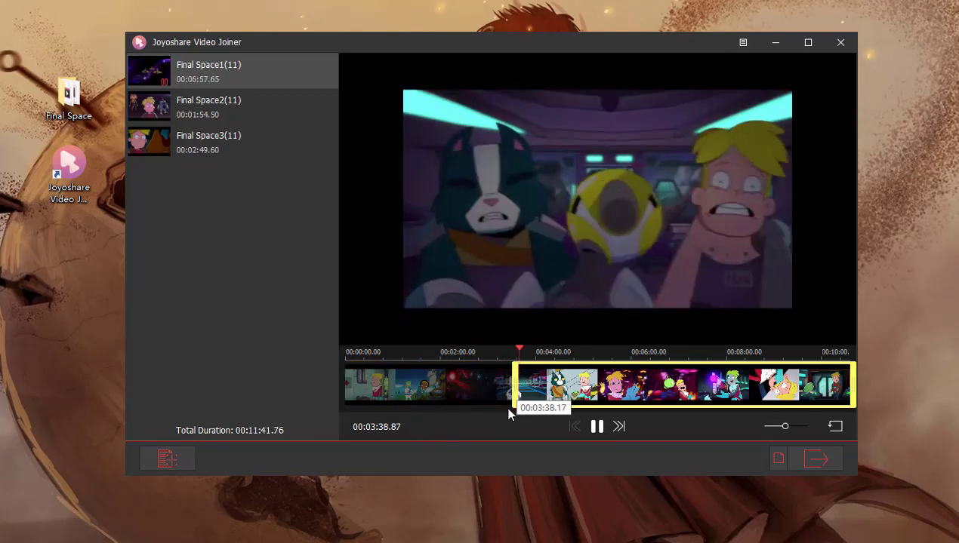
pyautogui.click(618, 427)
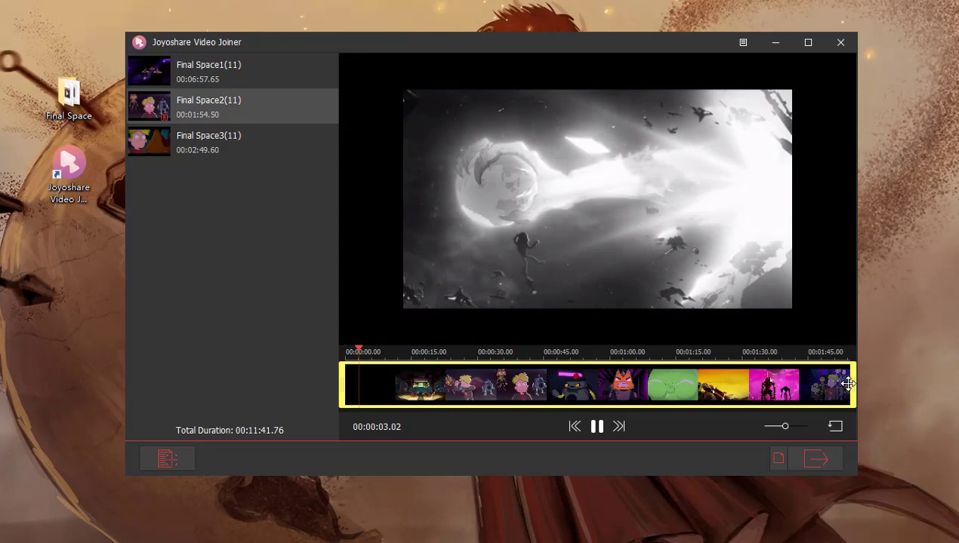
pyautogui.moveTo(850, 384); pyautogui.dragTo(651, 391)
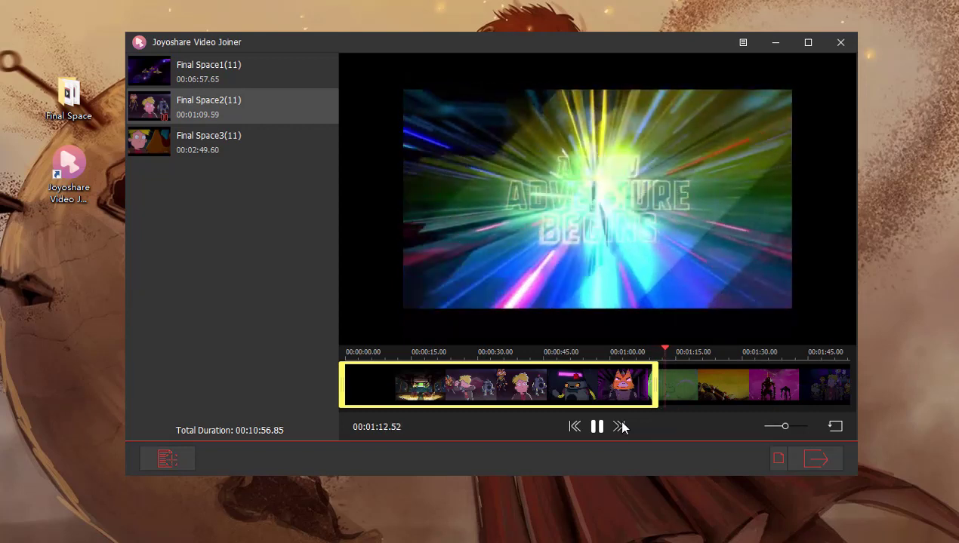
pyautogui.click(621, 427)
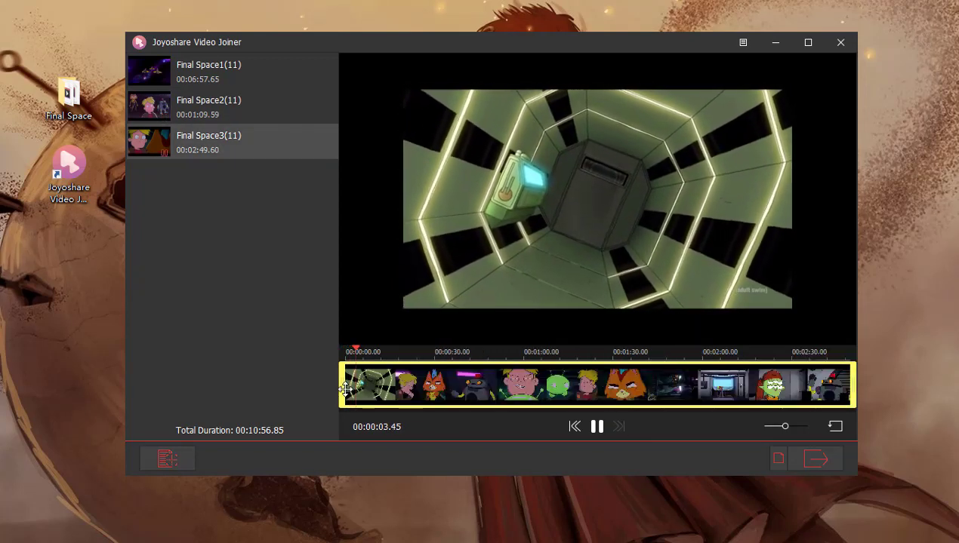
pyautogui.moveTo(341, 379); pyautogui.dragTo(526, 385)
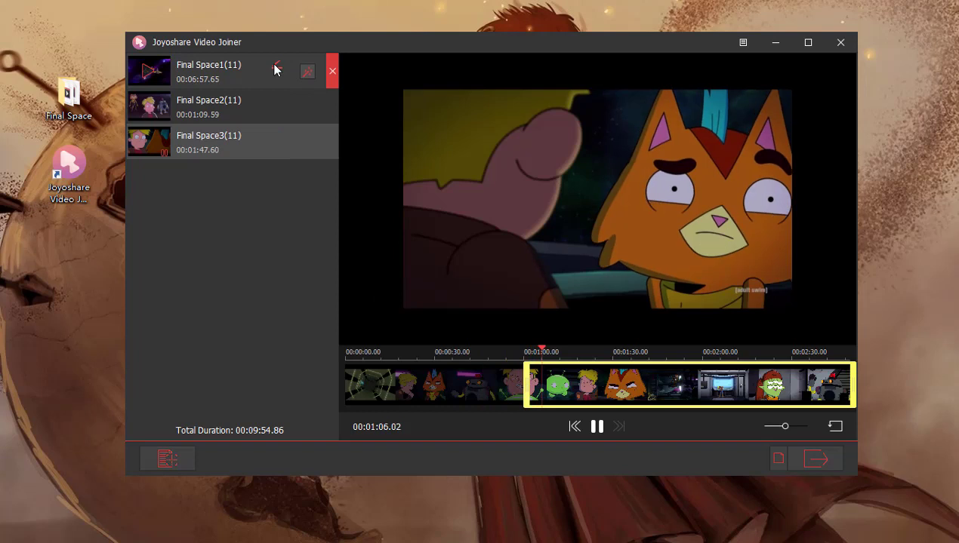
# Step: Rename the first clip to 'Final Space' by deleting its trailing number
pyautogui.click(274, 68)
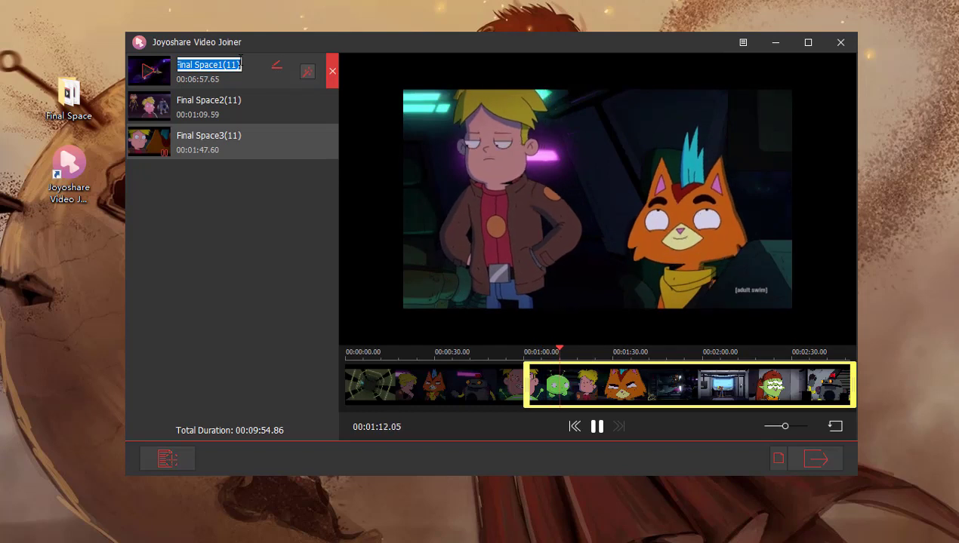
pyautogui.click(241, 64)
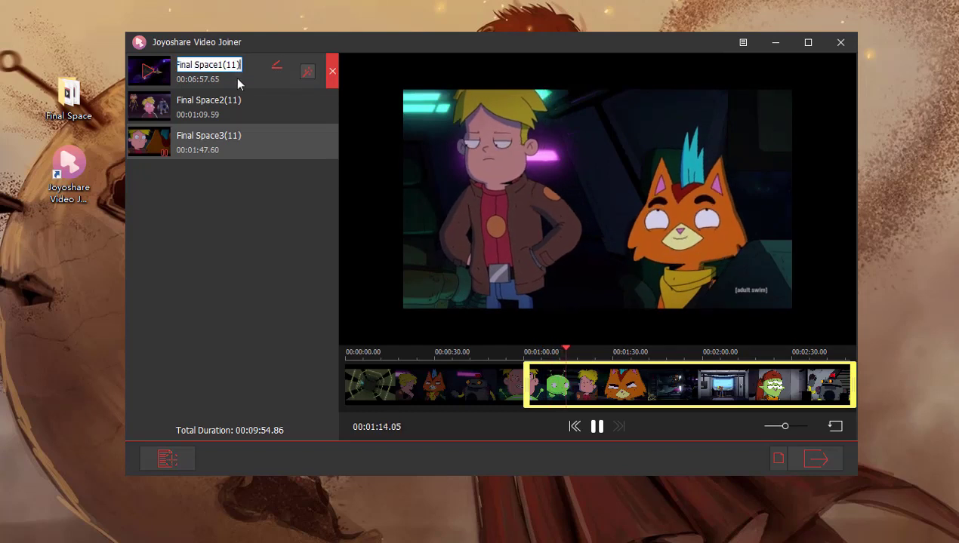
pyautogui.press('End')
pyautogui.press('BackSpace')
pyautogui.press('BackSpace')
pyautogui.press('BackSpace')
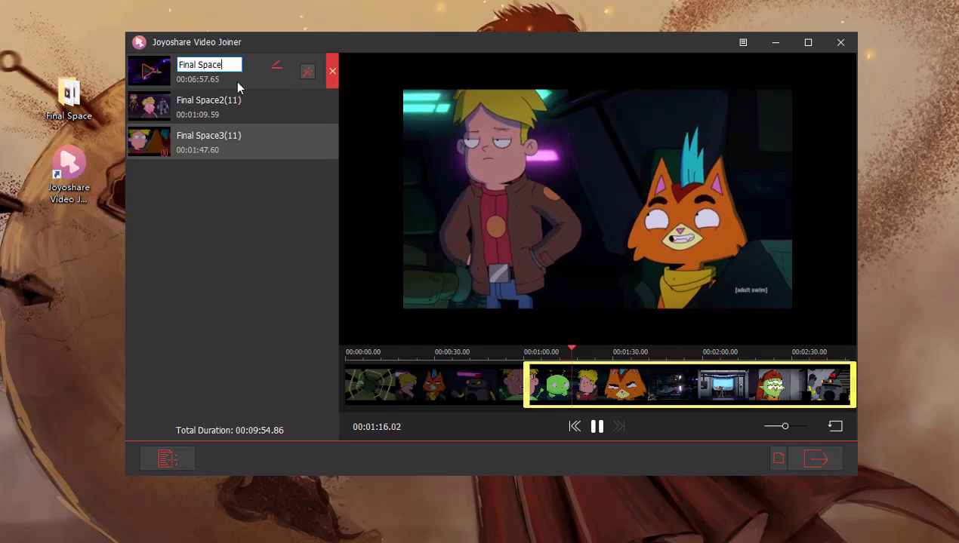
pyautogui.press('Return')
# Step: Rename the second and third clips to 'Final Space', removing their numbered suffixes
pyautogui.click(277, 102)
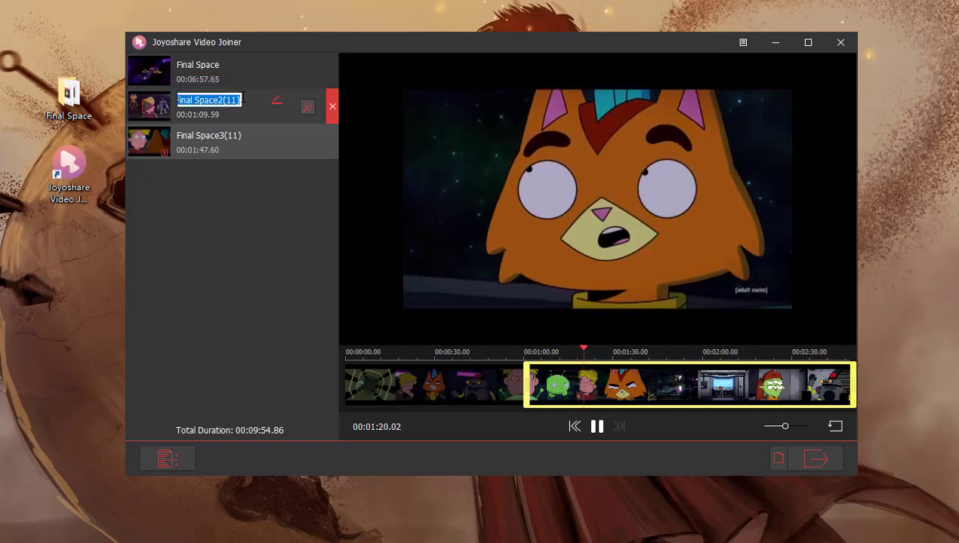
pyautogui.press('End')
pyautogui.press('BackSpace')
pyautogui.press('BackSpace')
pyautogui.press('BackSpace')
pyautogui.press('BackSpace')
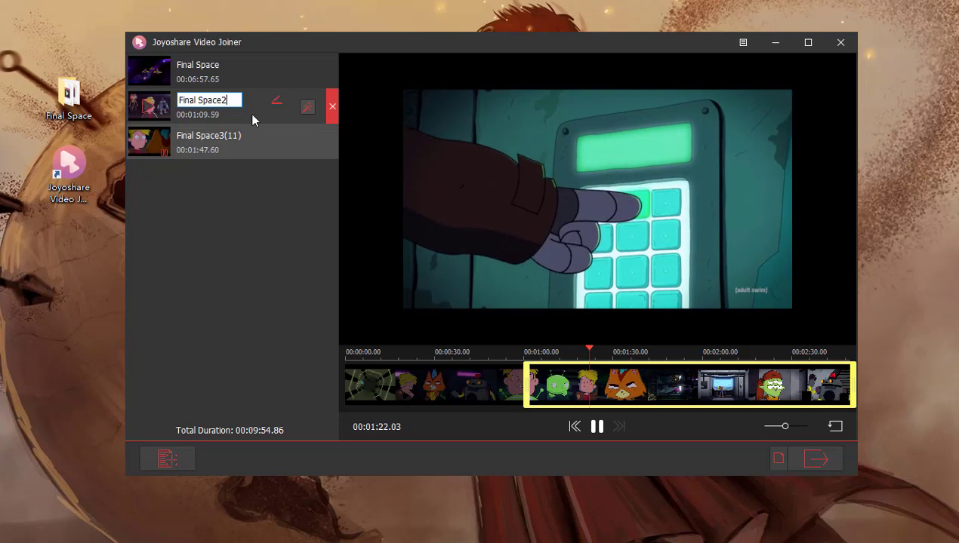
pyautogui.press('BackSpace')
pyautogui.click(276, 137)
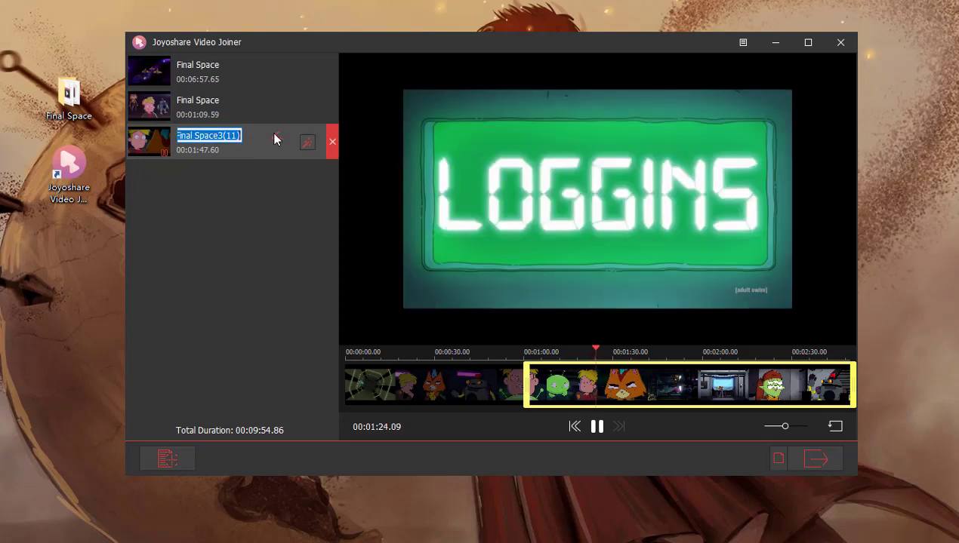
pyautogui.press('End')
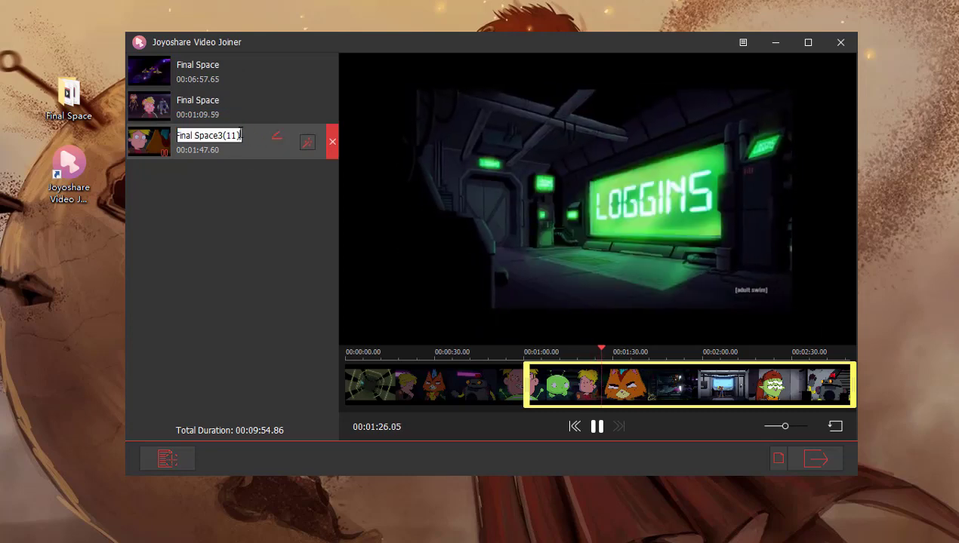
pyautogui.press('BackSpace')
pyautogui.press('BackSpace')
pyautogui.press('BackSpace')
pyautogui.press('BackSpace')
pyautogui.press('BackSpace')
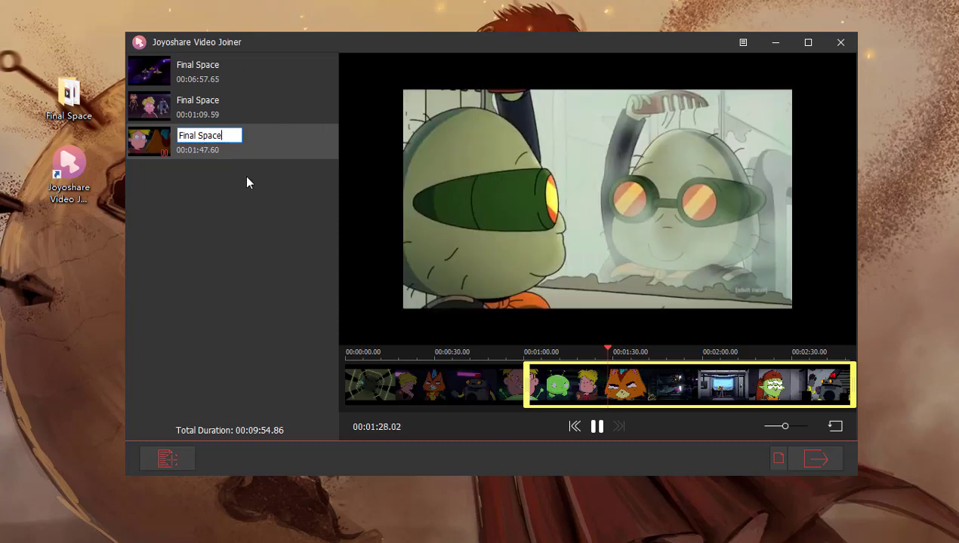
pyautogui.press('Return')
# Step: Move the 00:01:47.60 clip to second place, join into Final Space.webm, and close the Converted folder
pyautogui.moveTo(246, 143); pyautogui.dragTo(244, 83)
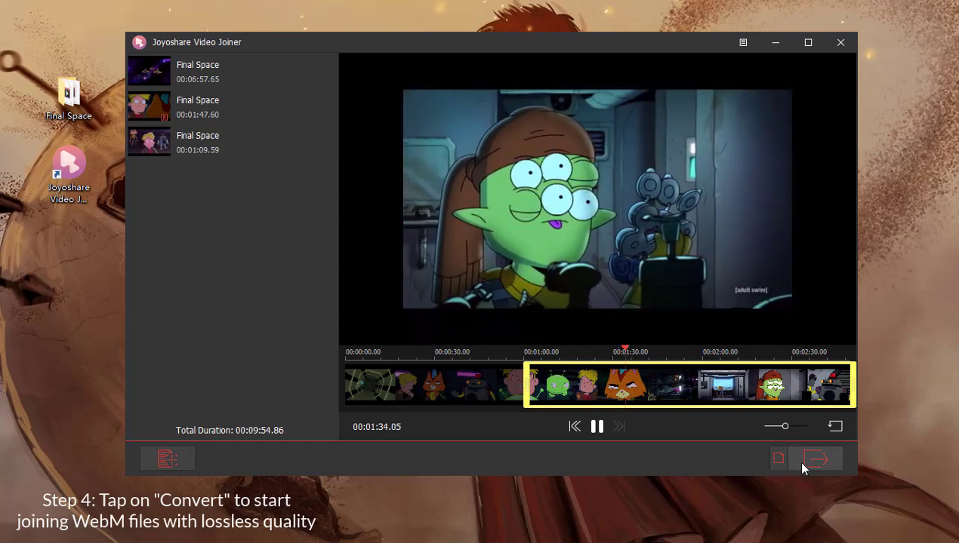
pyautogui.click(801, 464)
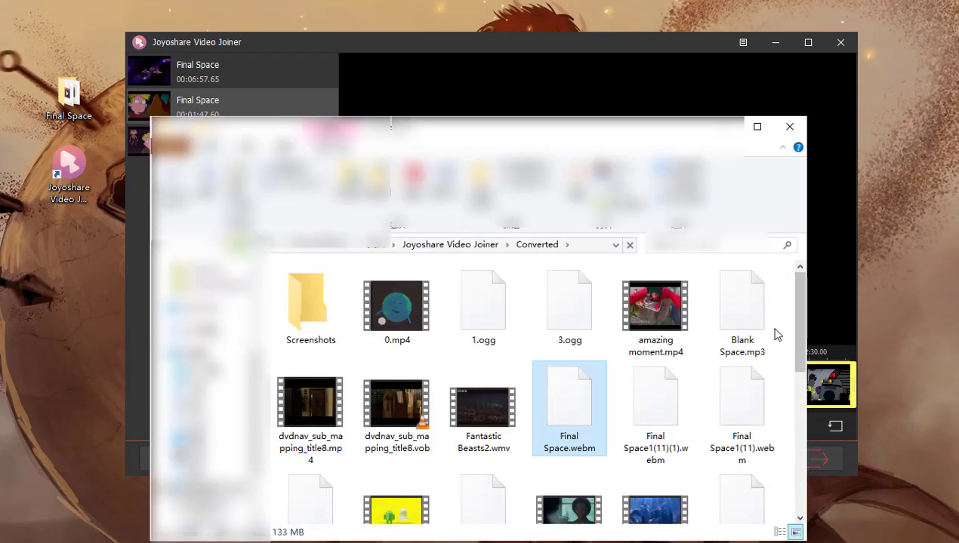
pyautogui.click(785, 129)
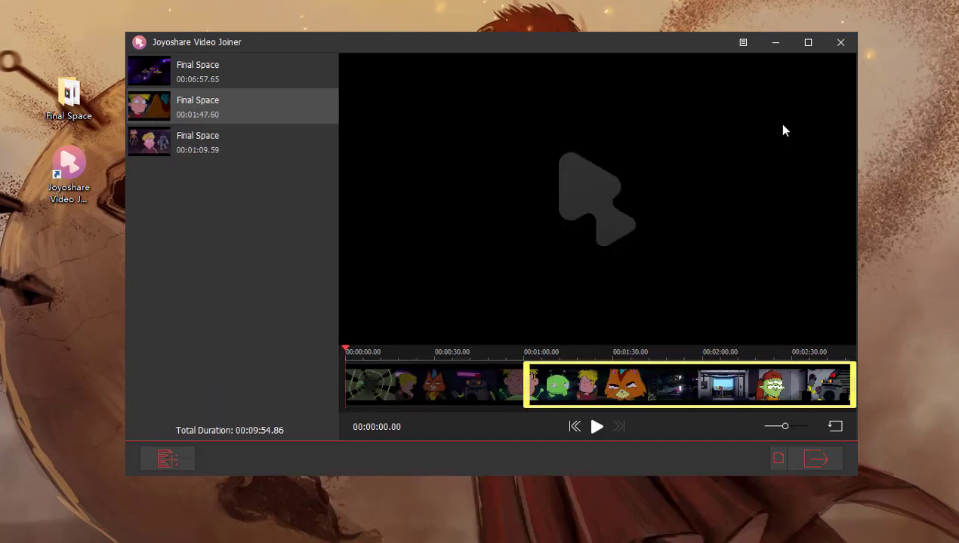
# Step: Close the joiner and relaunch a fresh Joyoshare Video Joiner from its desktop shortcut
pyautogui.click(833, 43)
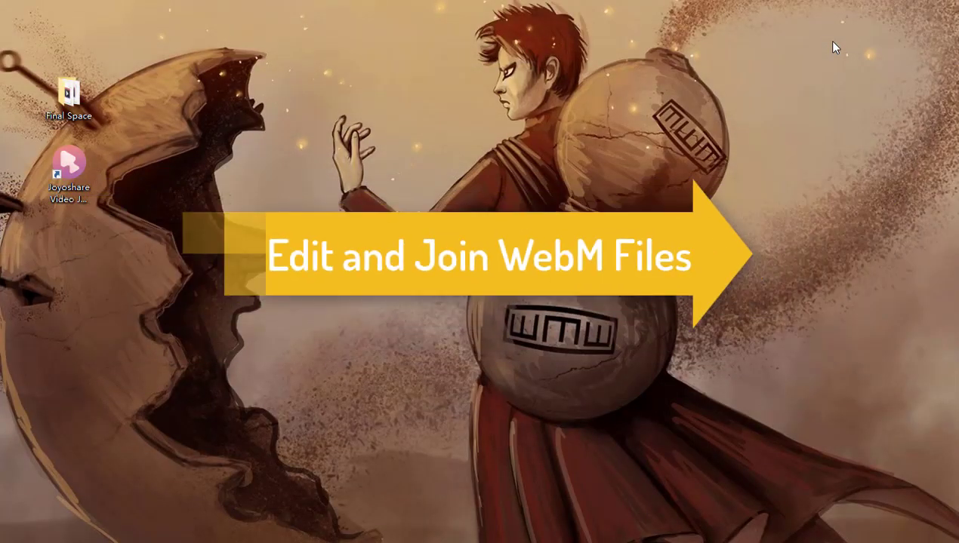
pyautogui.click(69, 154)
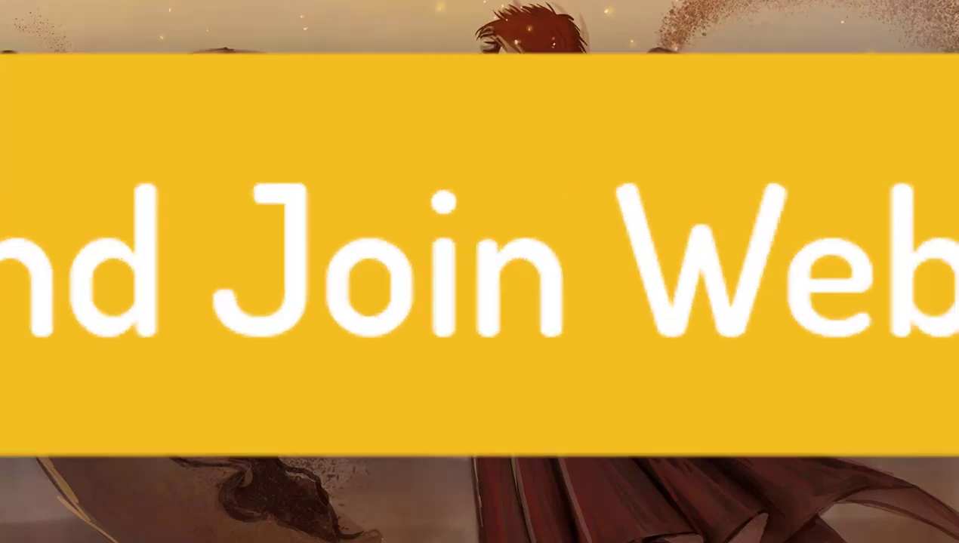
pyautogui.doubleClick(69, 159)
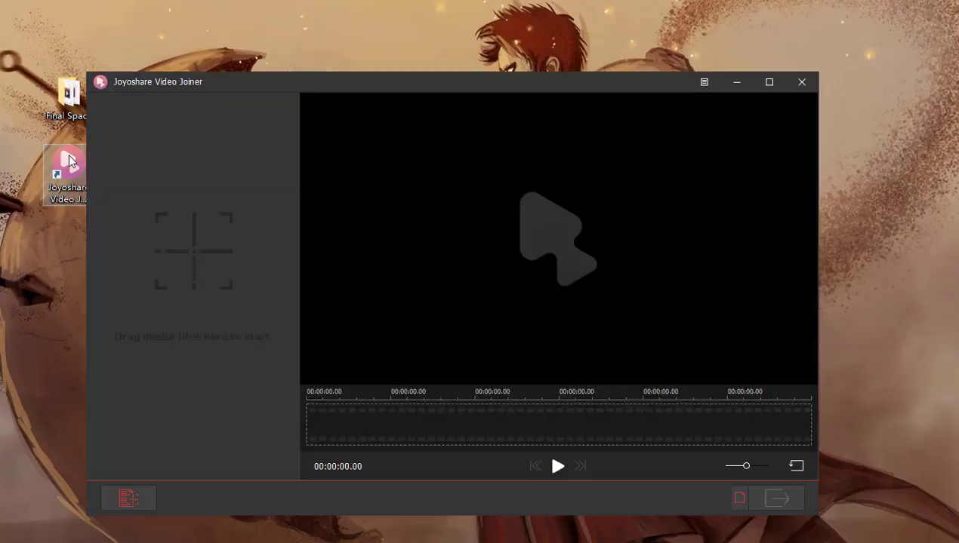
pyautogui.moveTo(294, 92); pyautogui.dragTo(326, 46)
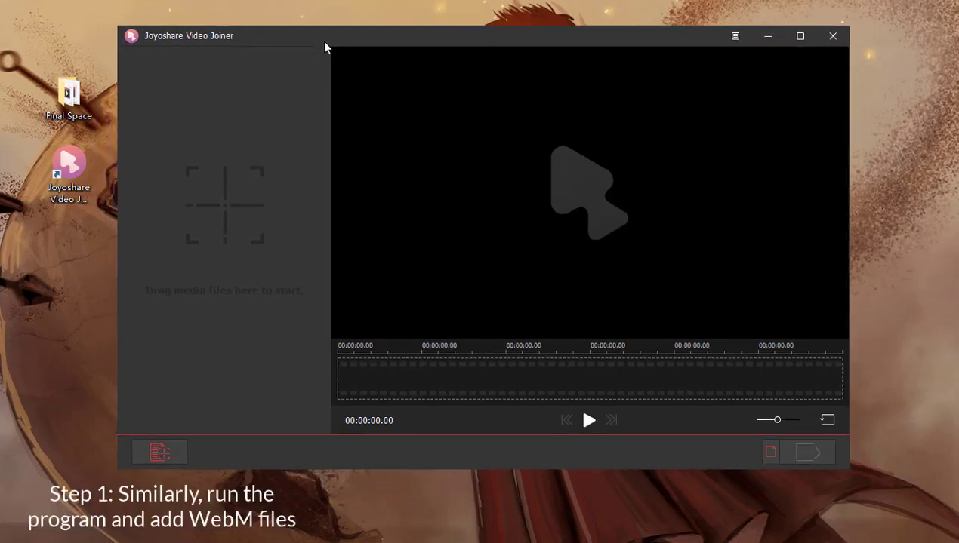
# Step: Add Final Space1(11), Final Space2(11) and Final Space3(11).webm, totalling 00:15:19.94
pyautogui.click(167, 459)
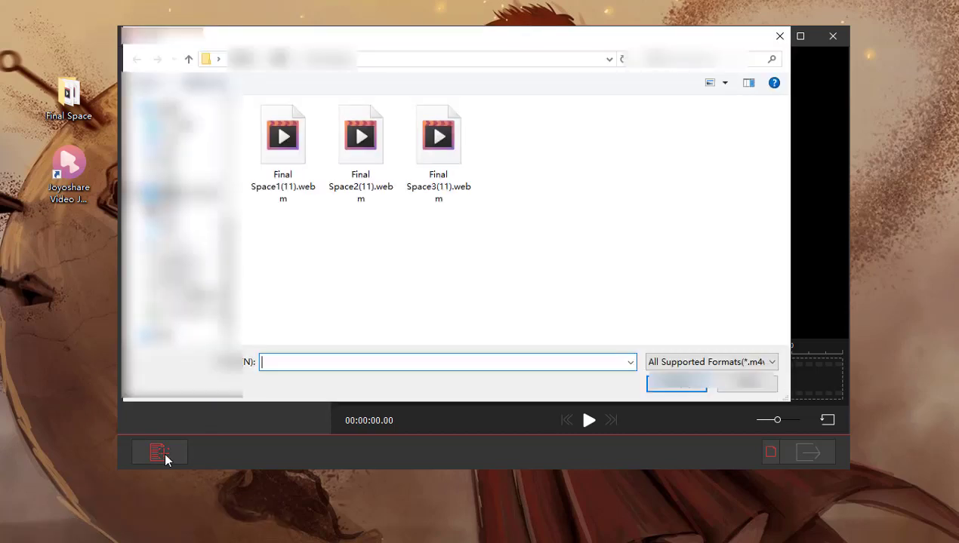
pyautogui.click(274, 150)
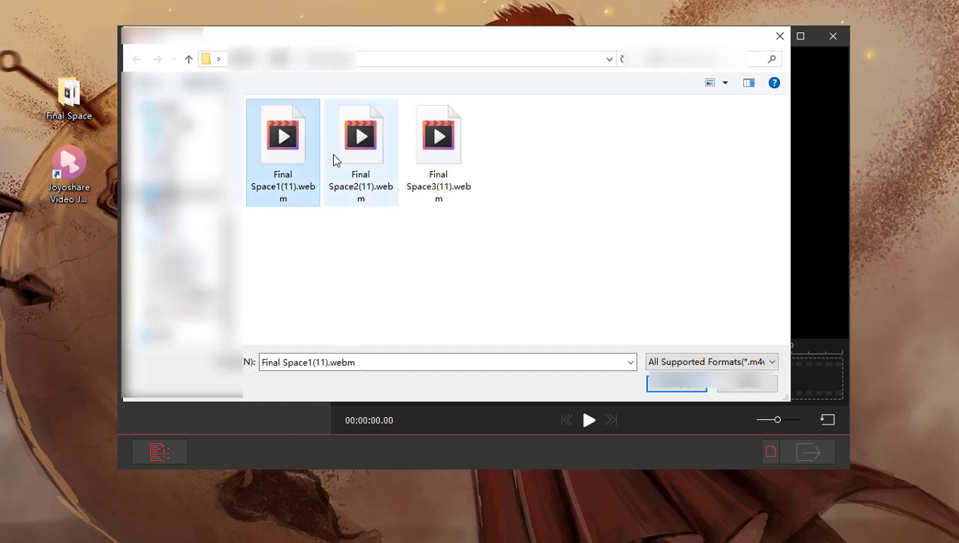
pyautogui.keyDown('ctrl'); pyautogui.click(370, 164); pyautogui.keyUp('ctrl')
pyautogui.keyDown('ctrl'); pyautogui.click(446, 176); pyautogui.keyUp('ctrl')
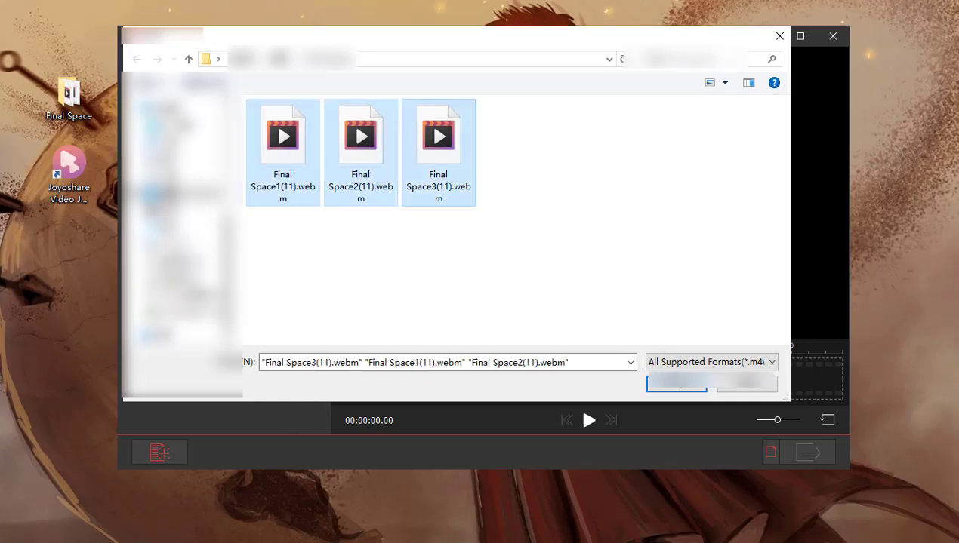
pyautogui.click(676, 384)
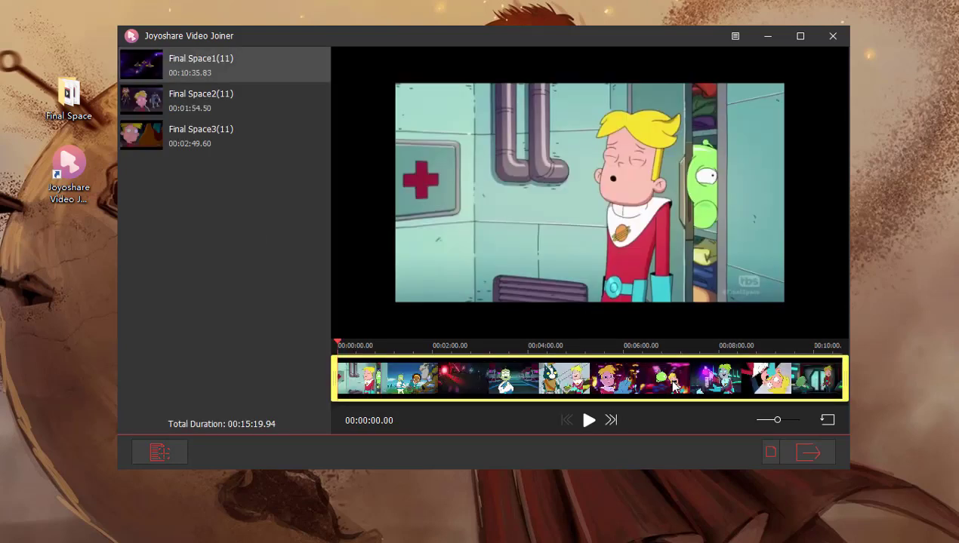
# Step: Switch the output format to Encoding mode and look through the Devices presets
pyautogui.click(768, 451)
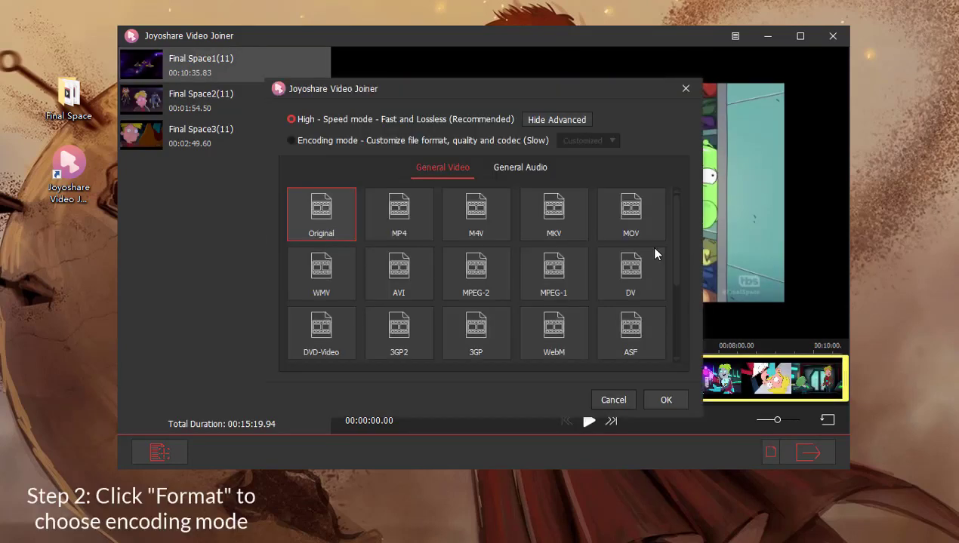
pyautogui.moveTo(444, 85); pyautogui.dragTo(459, 37)
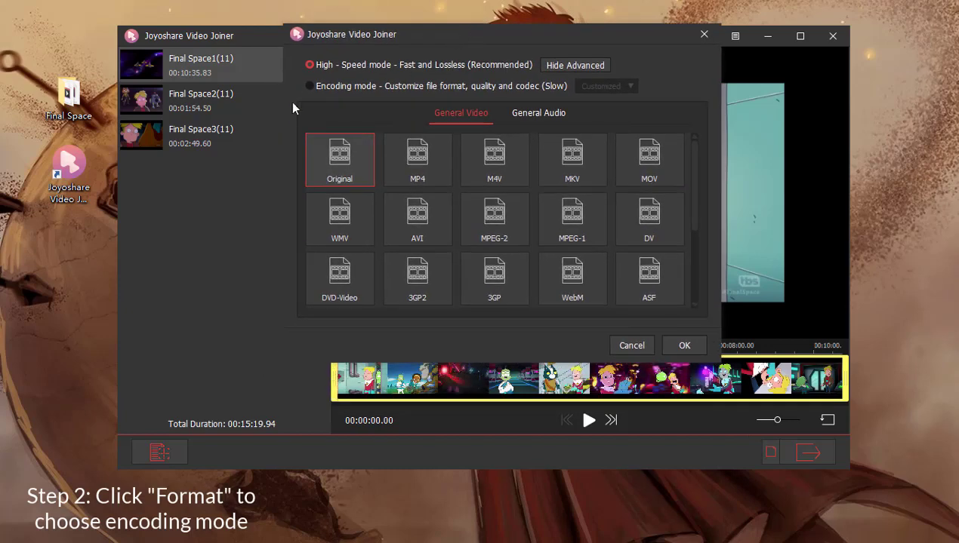
pyautogui.click(310, 86)
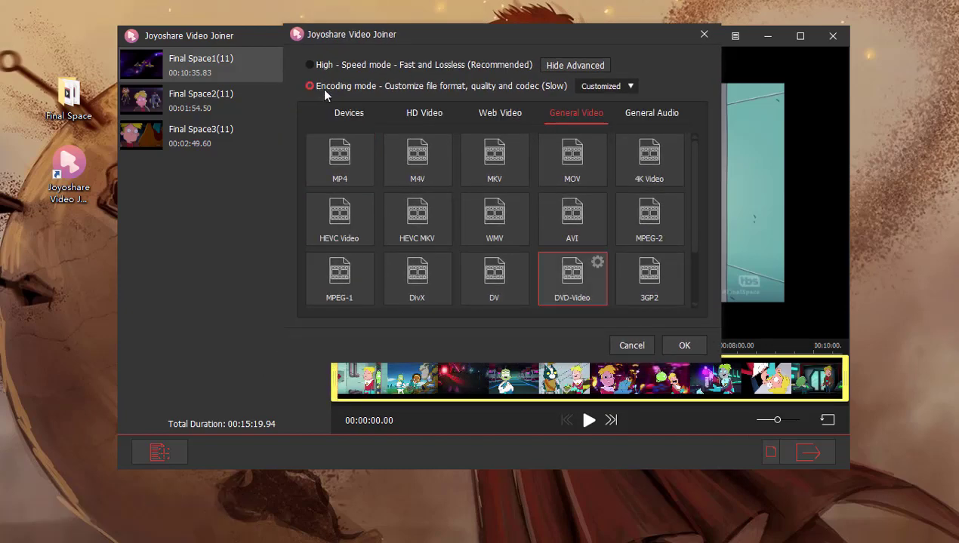
pyautogui.click(349, 119)
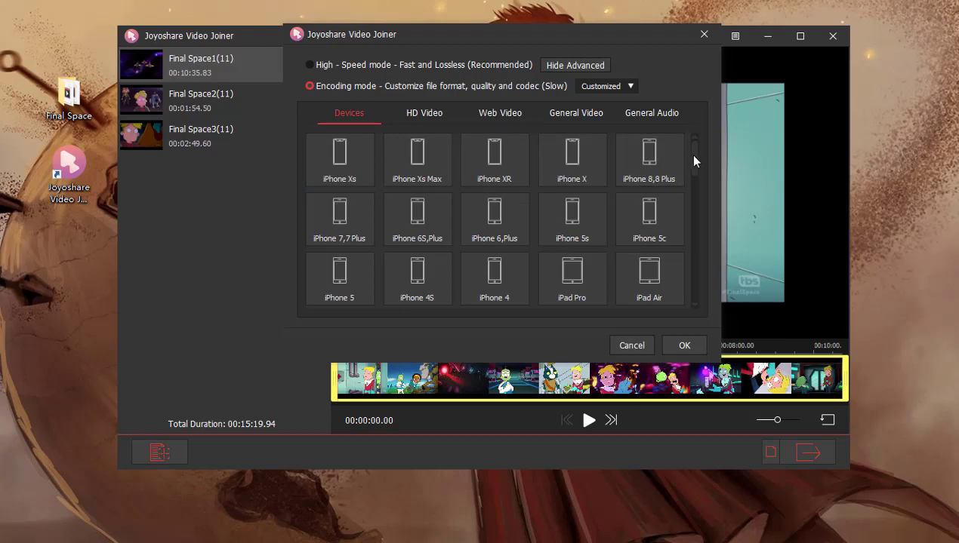
pyautogui.moveTo(695, 161); pyautogui.dragTo(696, 296)
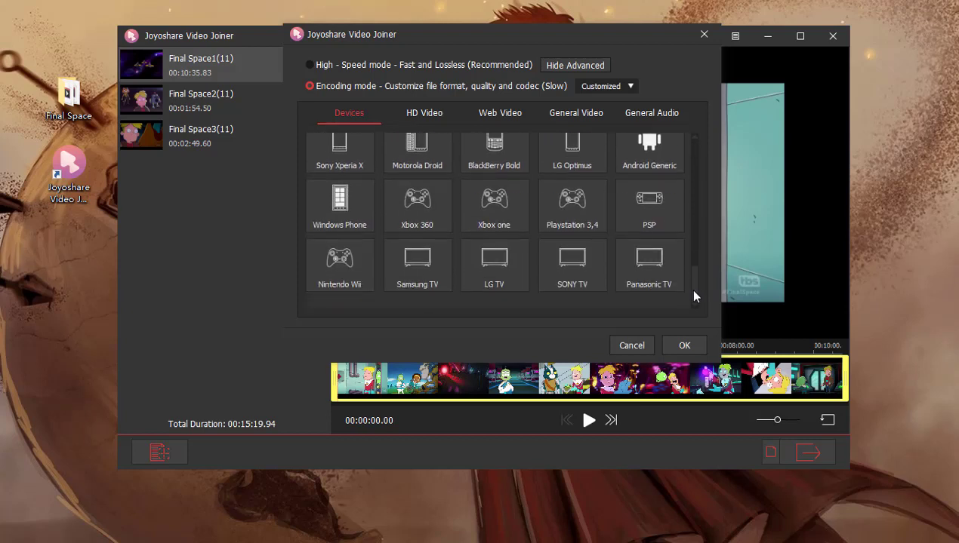
# Step: Browse the HD Video and Web Video formats, then pick WebM under General Video
pyautogui.click(435, 117)
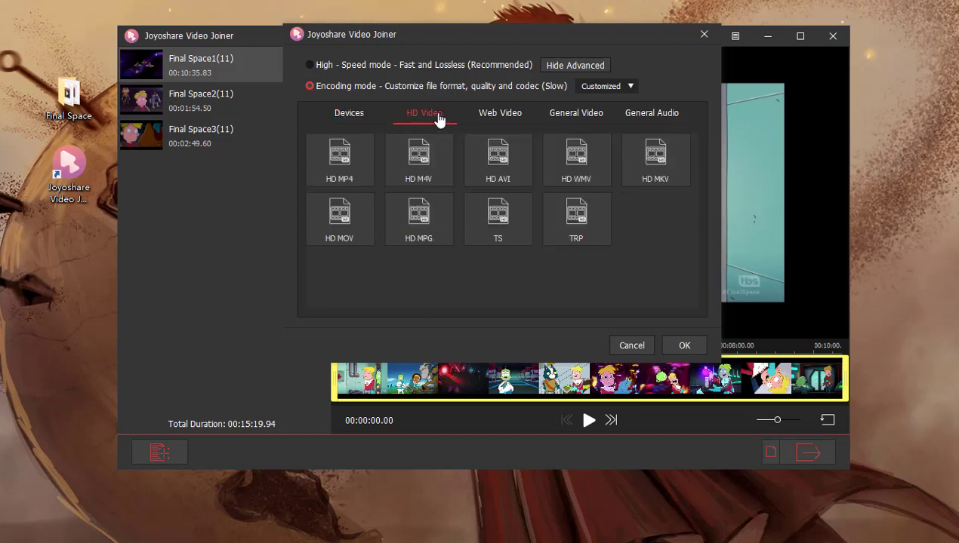
pyautogui.click(489, 125)
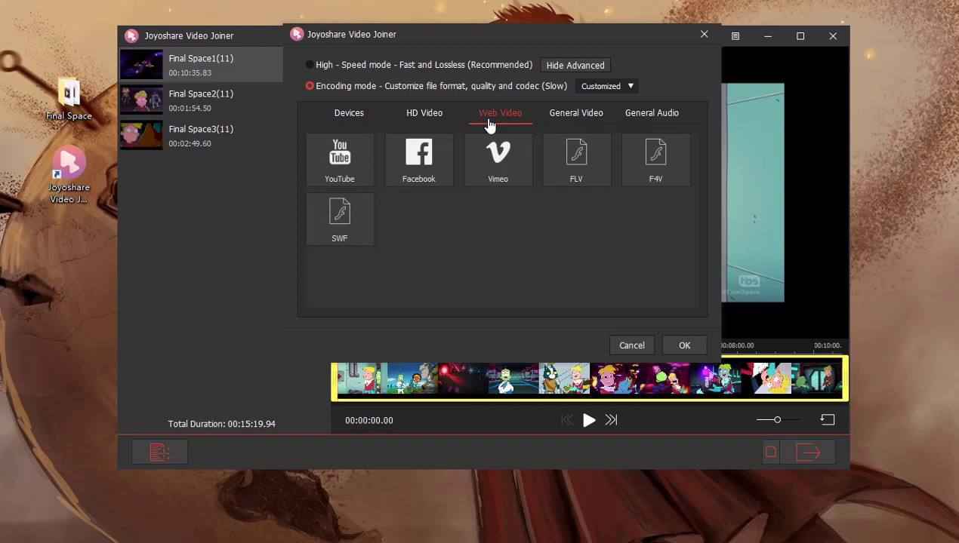
pyautogui.click(561, 125)
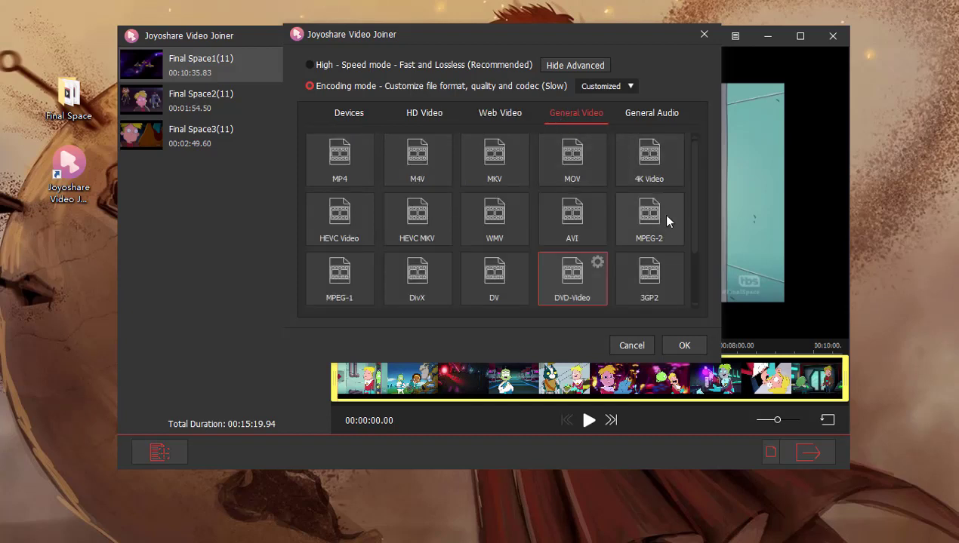
pyautogui.scroll(-2, 695, 249)
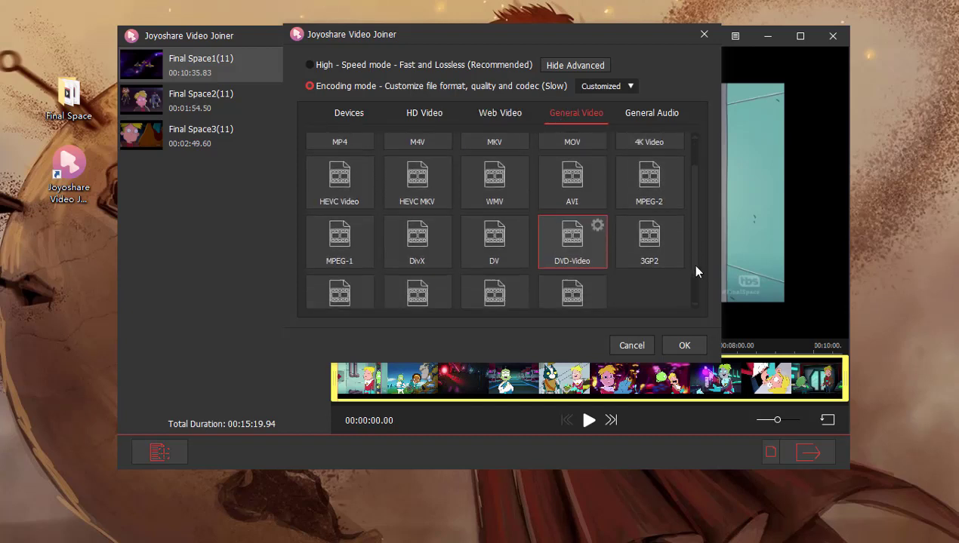
pyautogui.scroll(2, 690, 271)
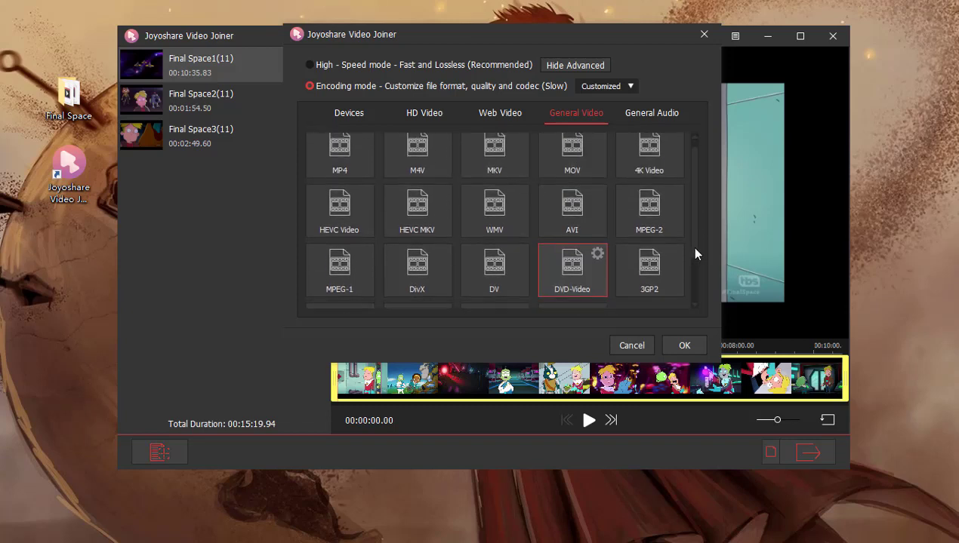
pyautogui.scroll(-1, 689, 257)
pyautogui.scroll(-1, 696, 279)
pyautogui.click(413, 277)
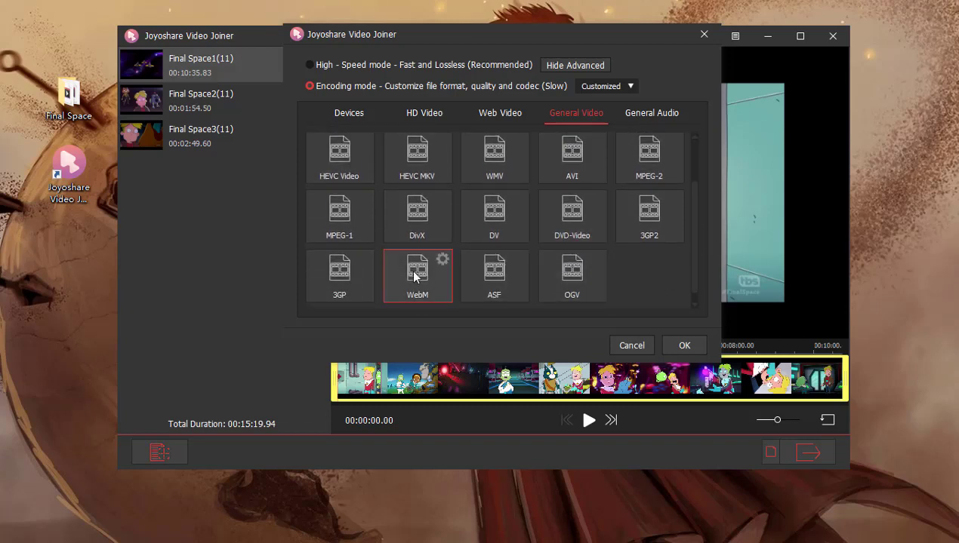
# Step: Set the WebM parameters to VP8, 640*480, 30 fps and 2000 kbps
pyautogui.click(443, 260)
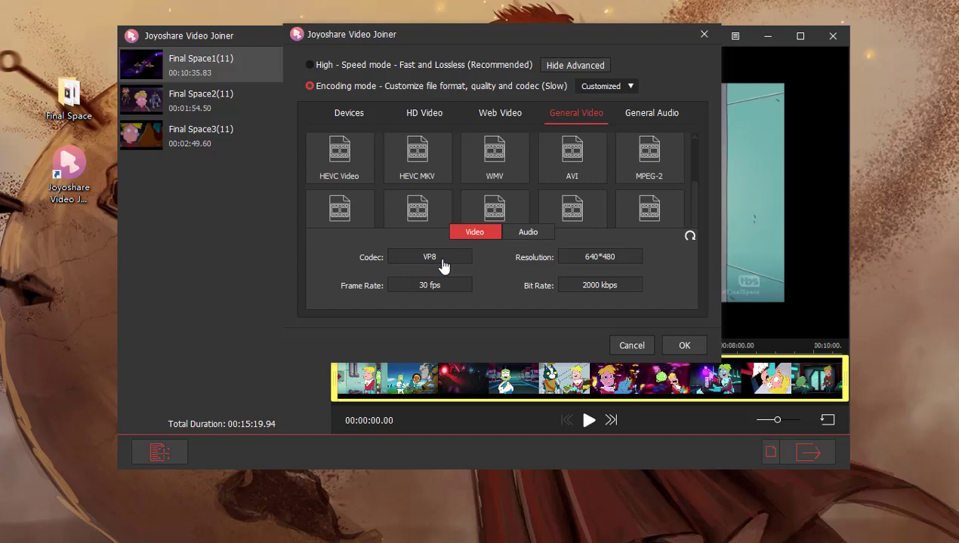
pyautogui.click(444, 261)
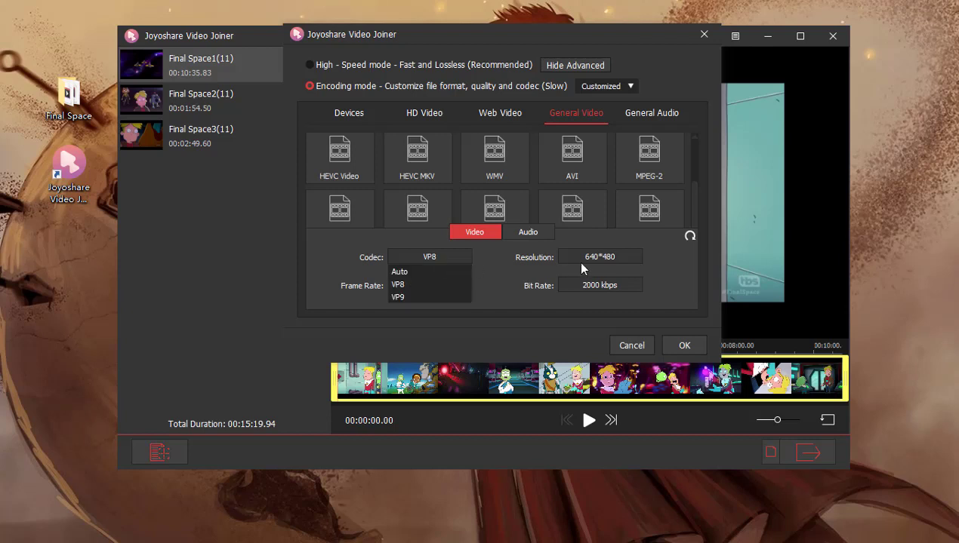
pyautogui.click(601, 258)
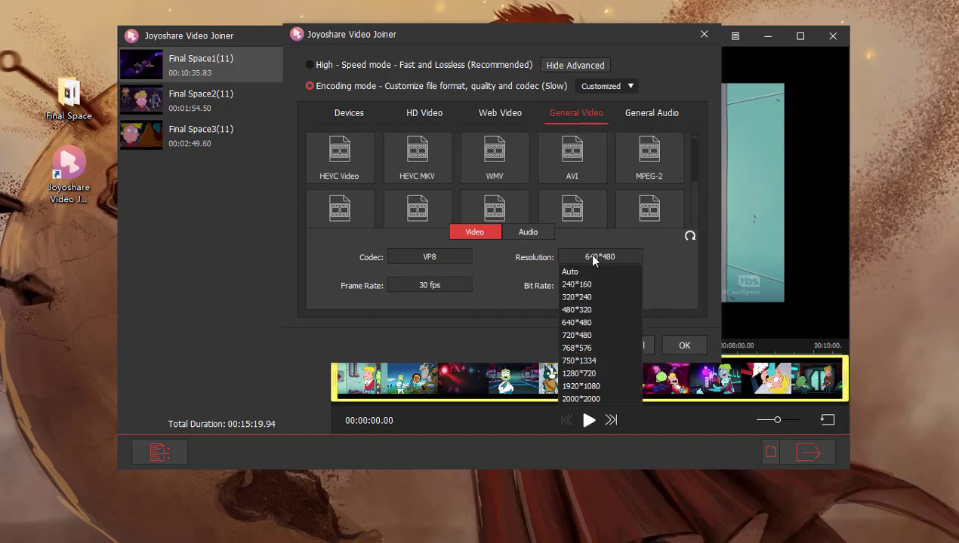
pyautogui.click(433, 285)
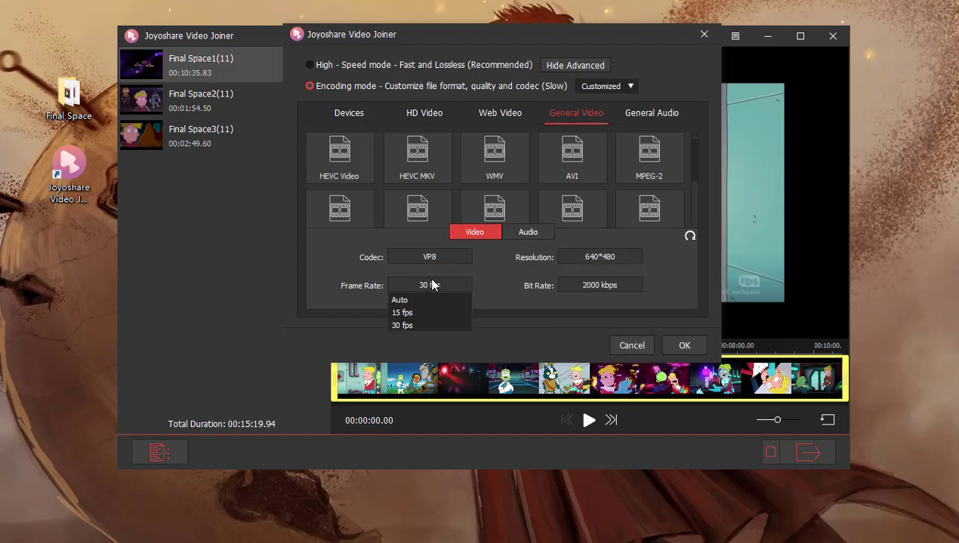
pyautogui.click(596, 286)
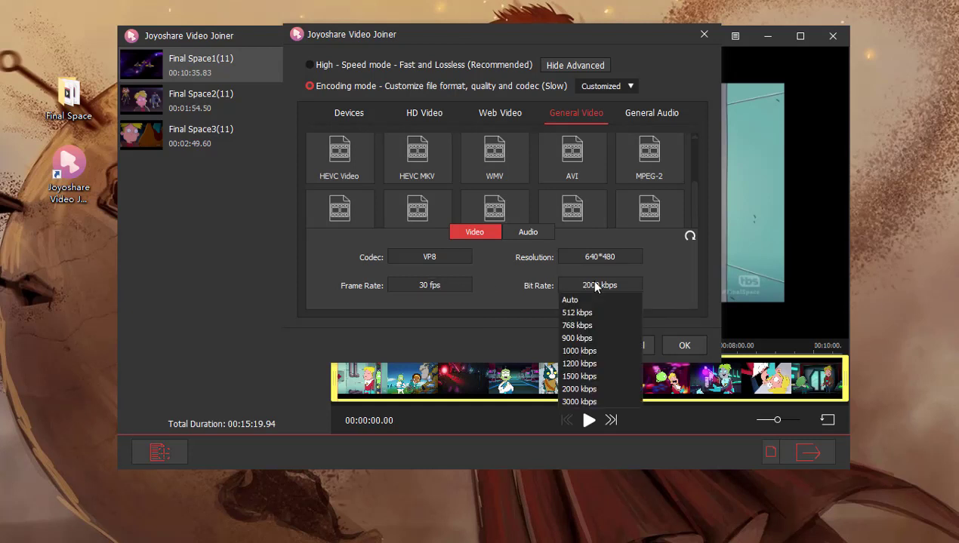
pyautogui.click(592, 389)
# Step: Trim Final Space1(11) to start at 00:02:27.264, leaving 00:08:08.571
pyautogui.click(684, 345)
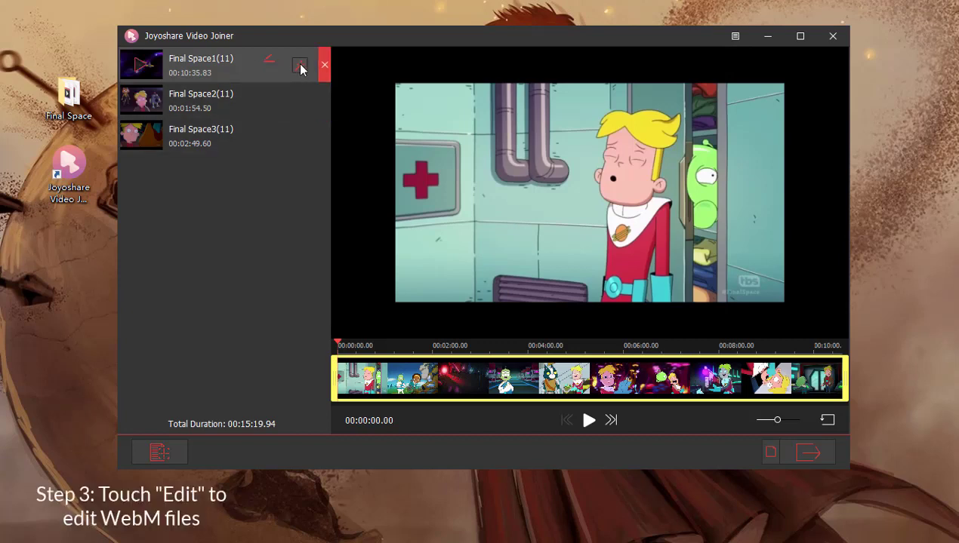
pyautogui.click(300, 66)
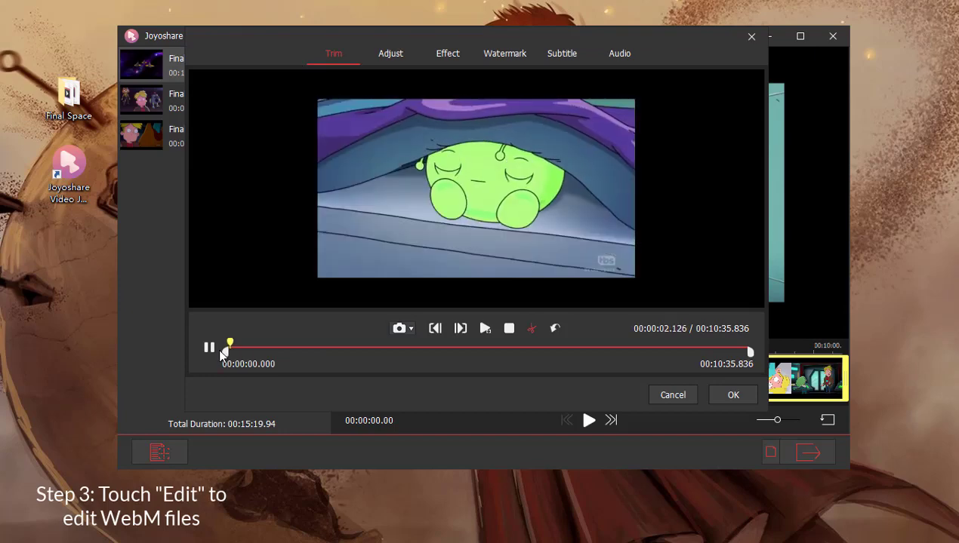
pyautogui.moveTo(224, 353); pyautogui.dragTo(349, 351)
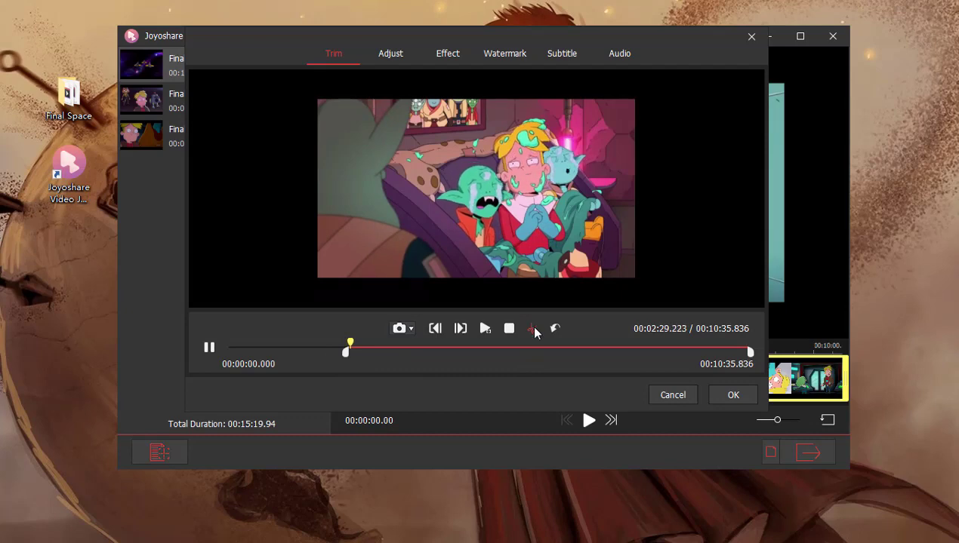
pyautogui.click(531, 329)
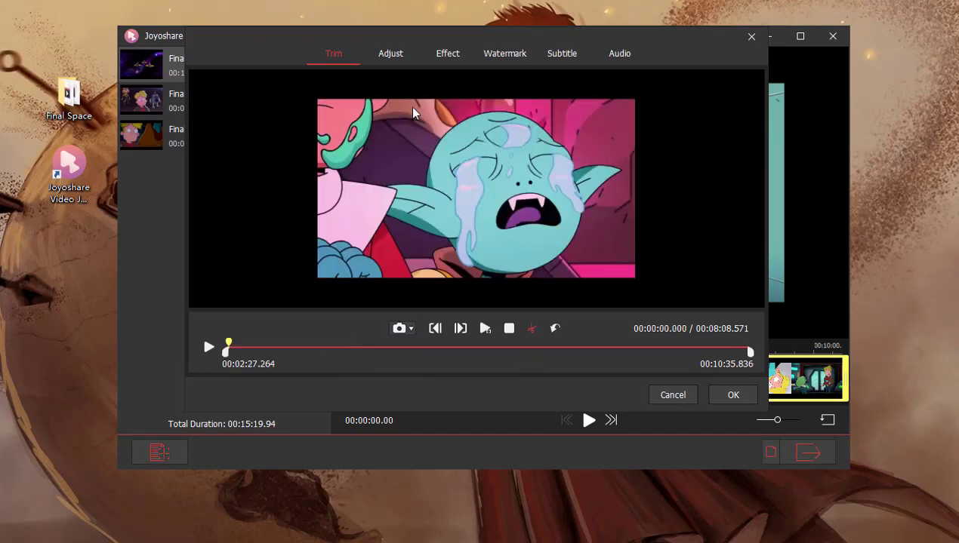
pyautogui.click(400, 59)
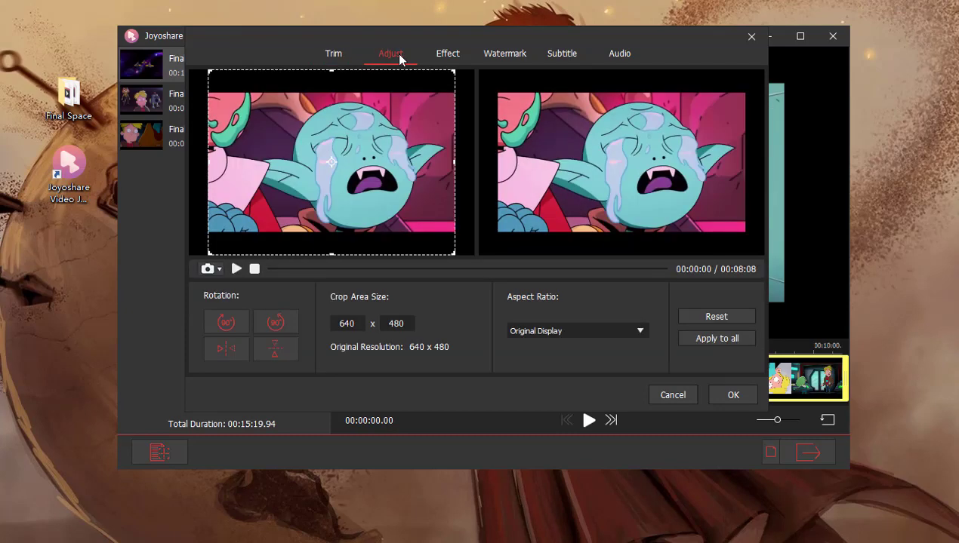
# Step: Keep the aspect ratio at Original Display and browse the video effects without applying one
pyautogui.click(612, 330)
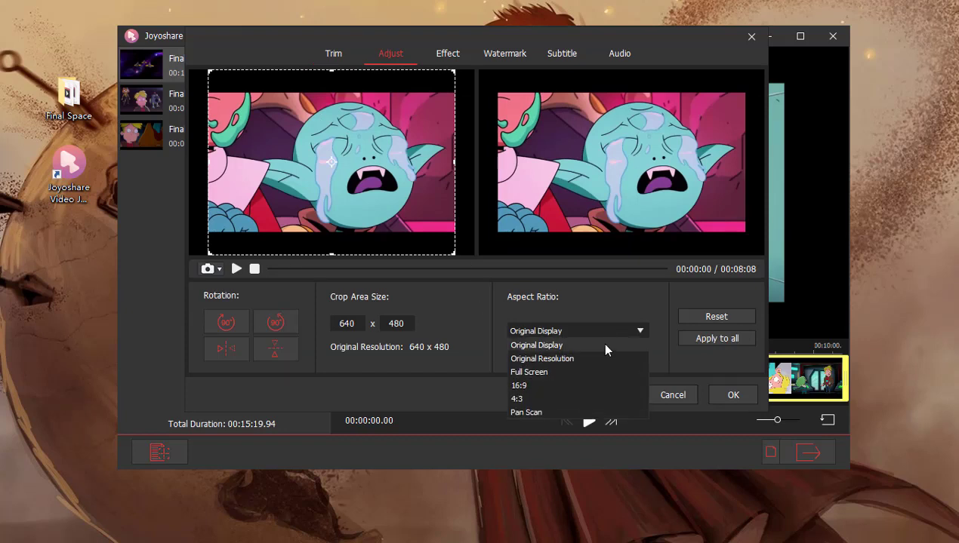
pyautogui.click(604, 347)
pyautogui.click(445, 55)
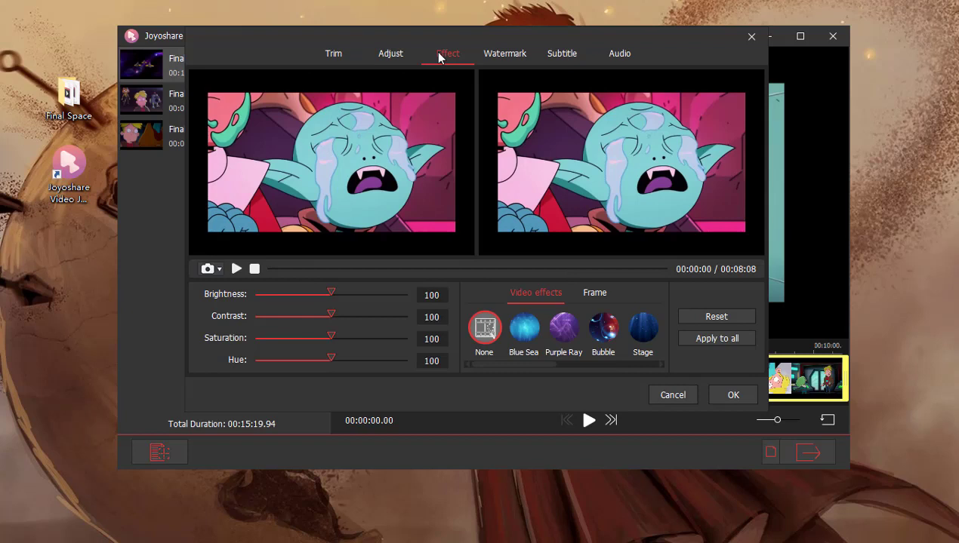
pyautogui.moveTo(520, 364); pyautogui.dragTo(647, 370)
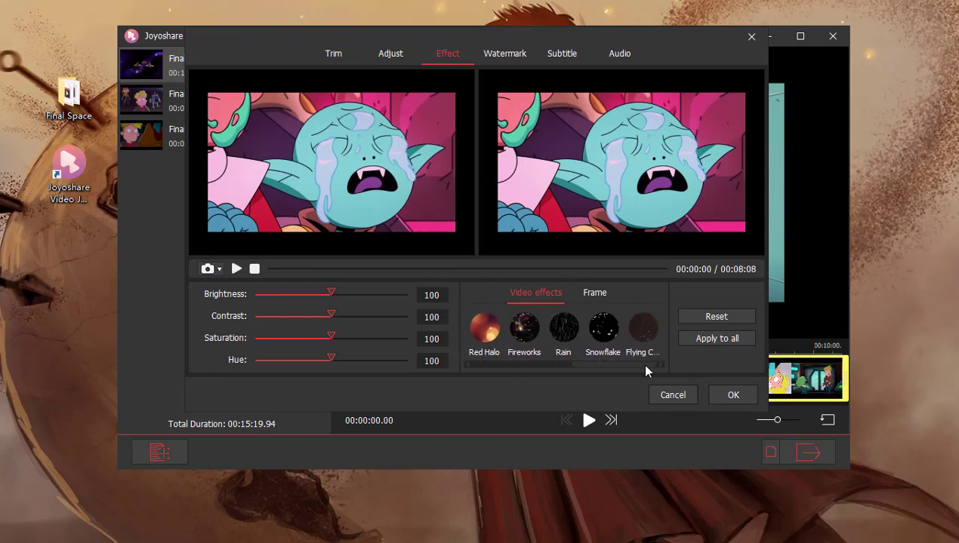
# Step: Browse the frame overlays without adding a frame, leaving the clip frameless
pyautogui.click(594, 294)
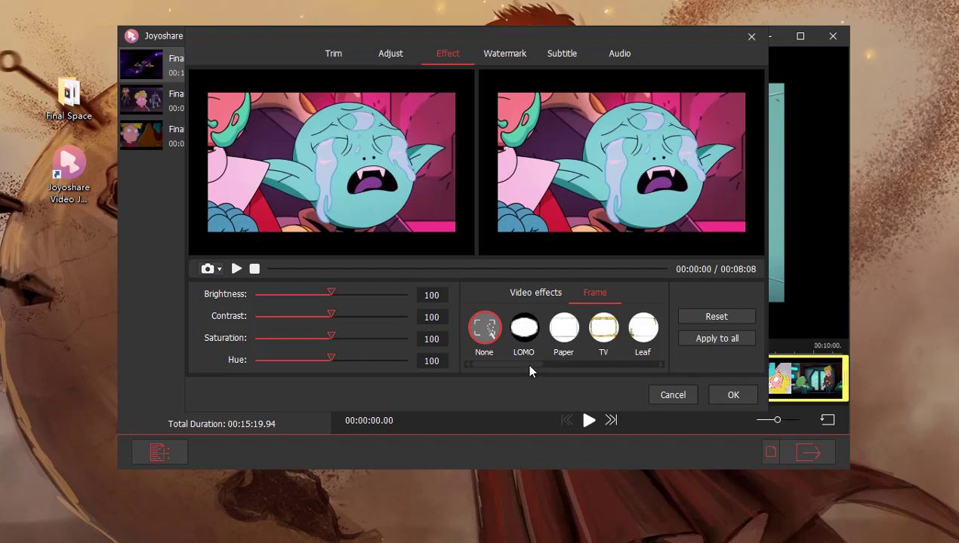
pyautogui.moveTo(529, 369); pyautogui.dragTo(644, 368)
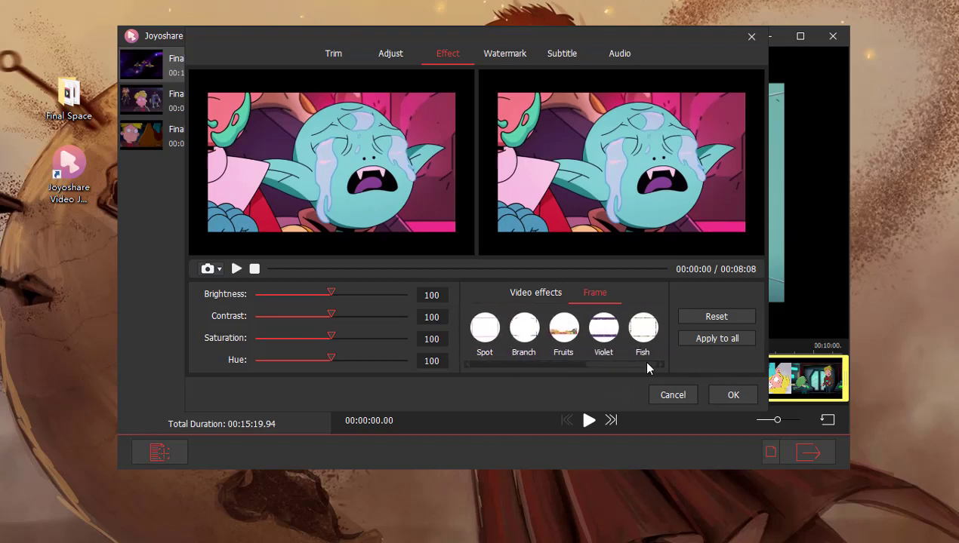
pyautogui.click(504, 55)
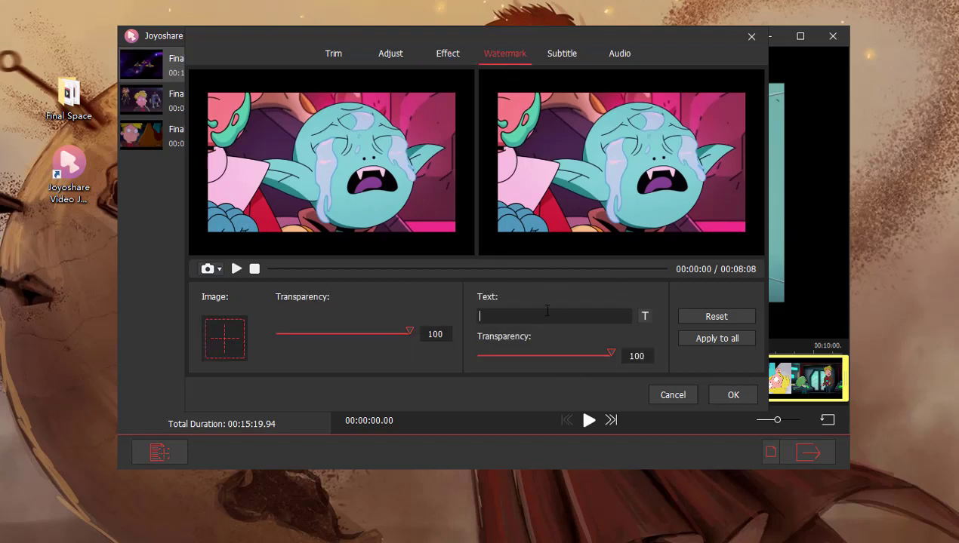
# Step: Add a 'Joyoshare' text watermark and apply it to all clips
pyautogui.write('Joyo')
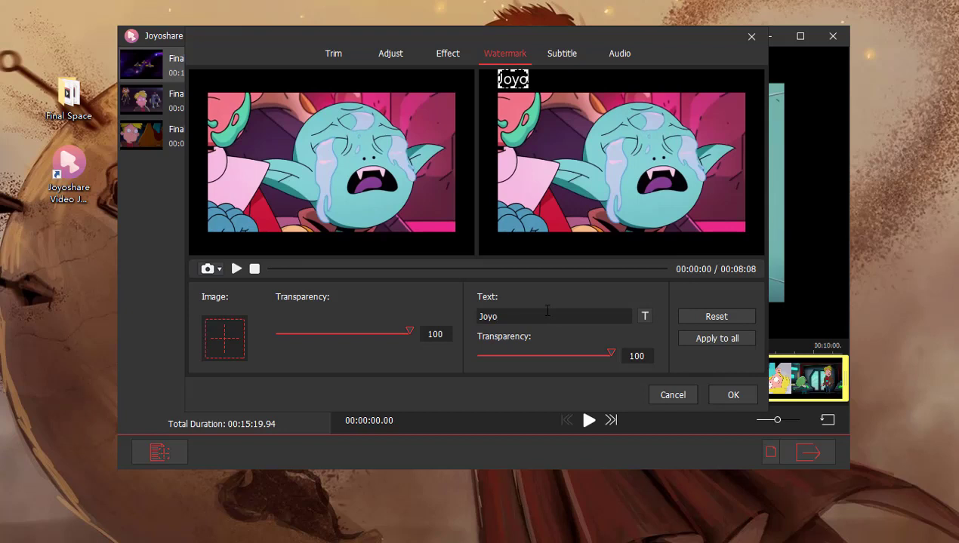
pyautogui.write('share')
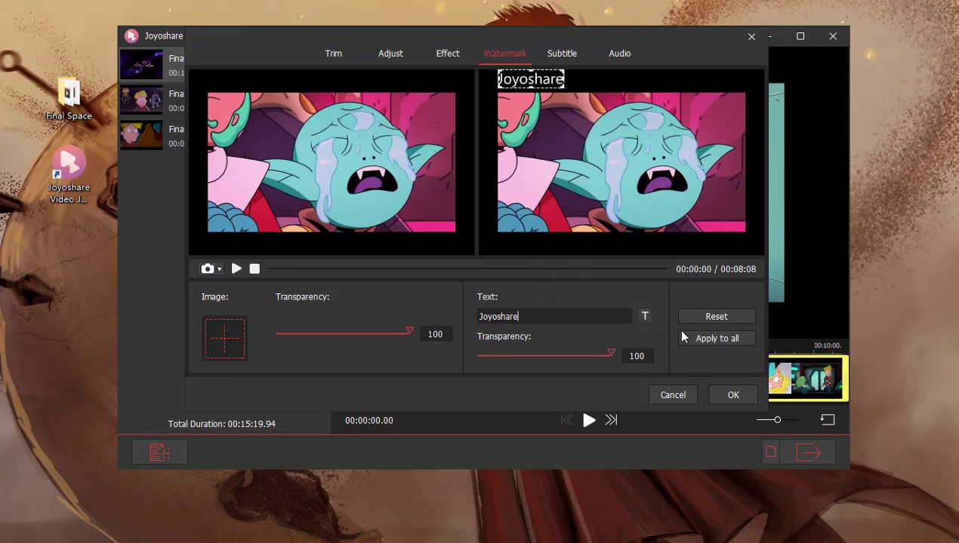
pyautogui.click(716, 339)
pyautogui.click(561, 55)
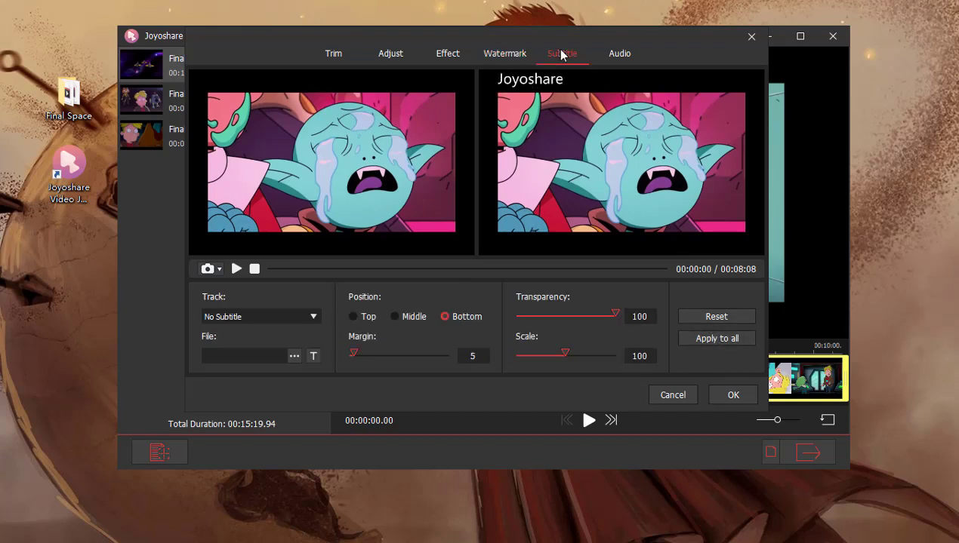
# Step: Review the audio settings (VORBIS track, volume 100) and scroll through the sound effects
pyautogui.click(614, 53)
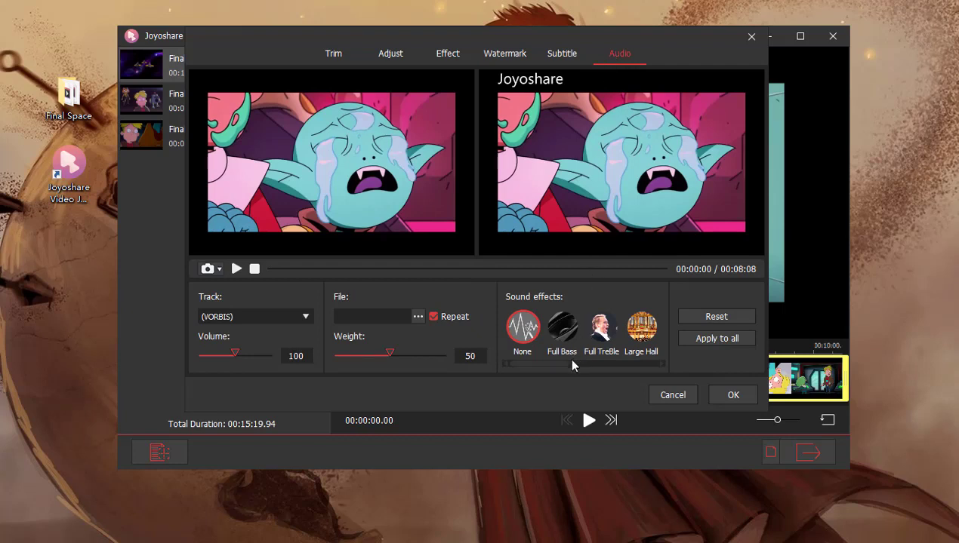
pyautogui.moveTo(561, 364); pyautogui.dragTo(651, 369)
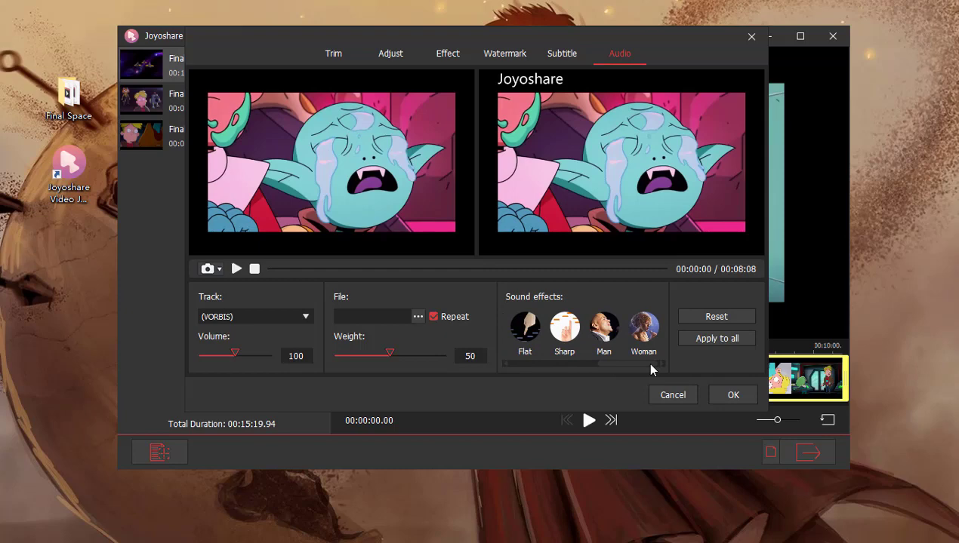
# Step: Confirm the clip edits, export the merged WebM to Converted, then close the folder and joiner
pyautogui.click(733, 397)
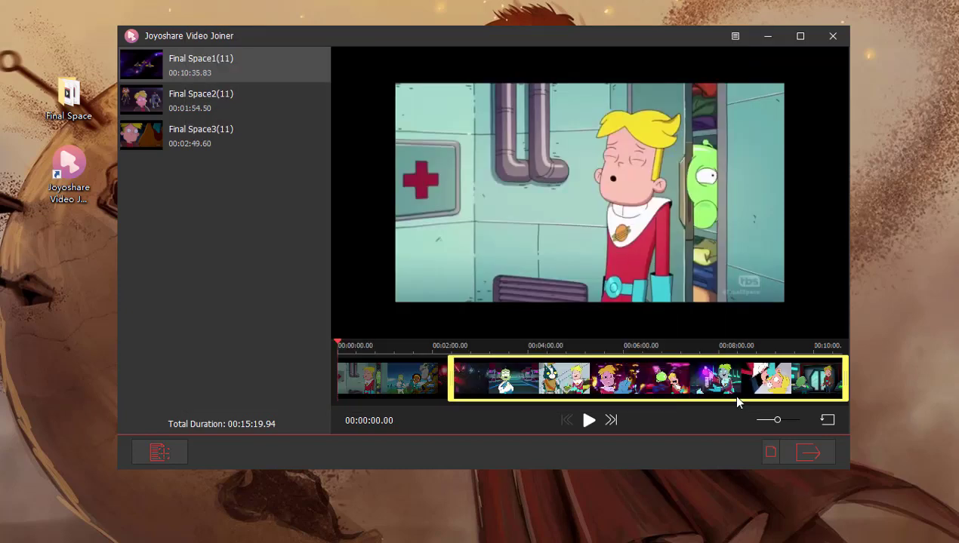
pyautogui.click(798, 445)
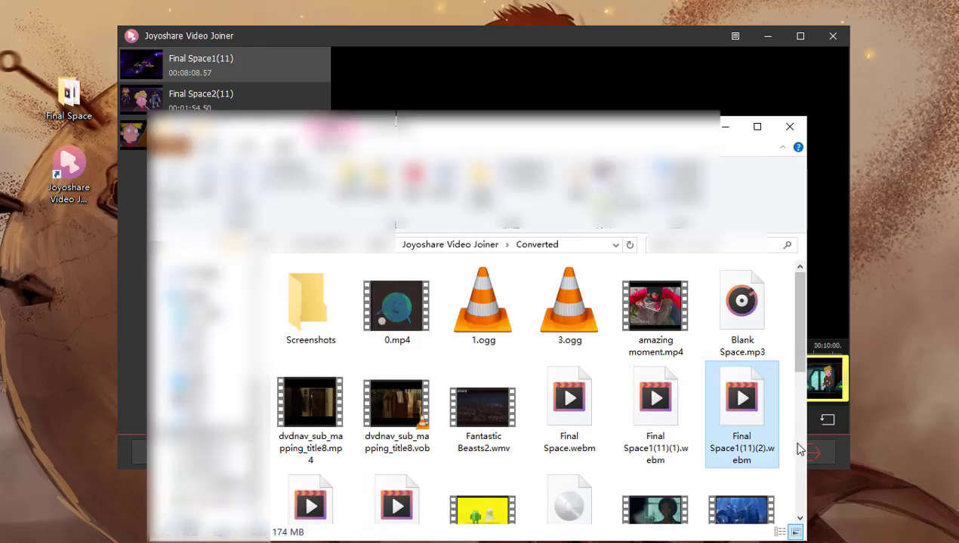
pyautogui.click(789, 126)
pyautogui.click(831, 41)
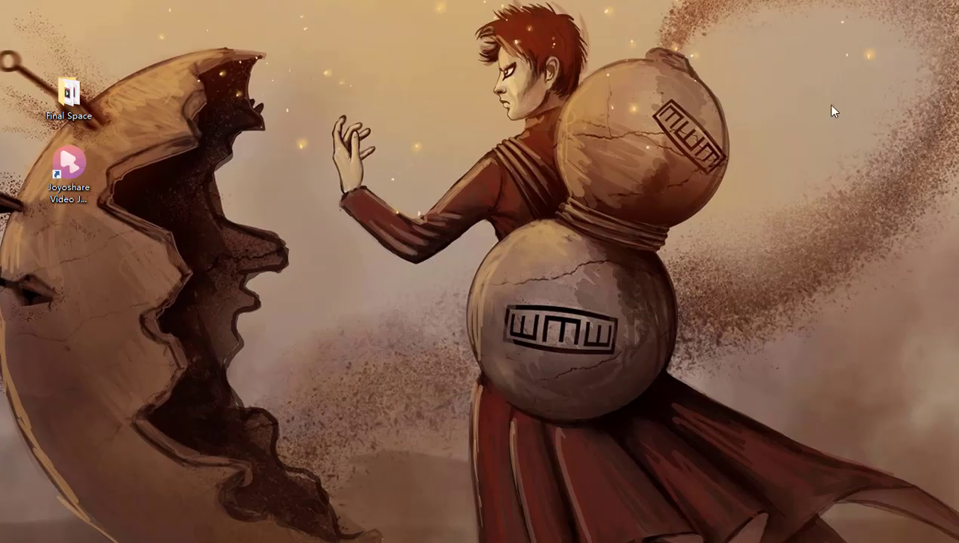